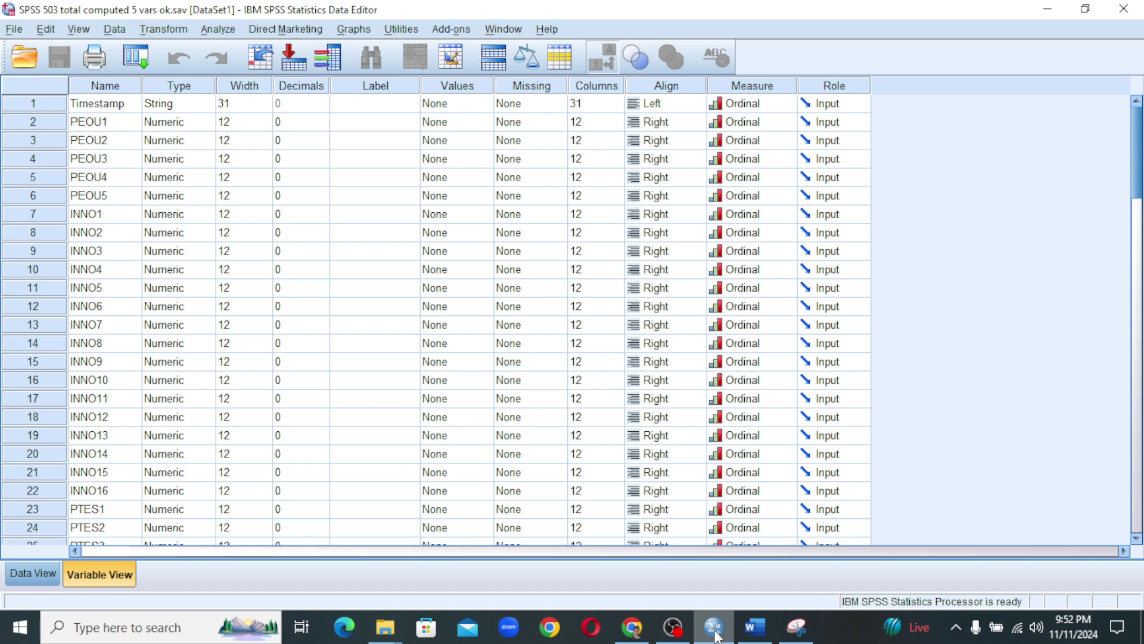
Step: Switch to the Word document and read the Cronbach's alpha definition, its assumptions and the factor diagram
left_click(754, 626)
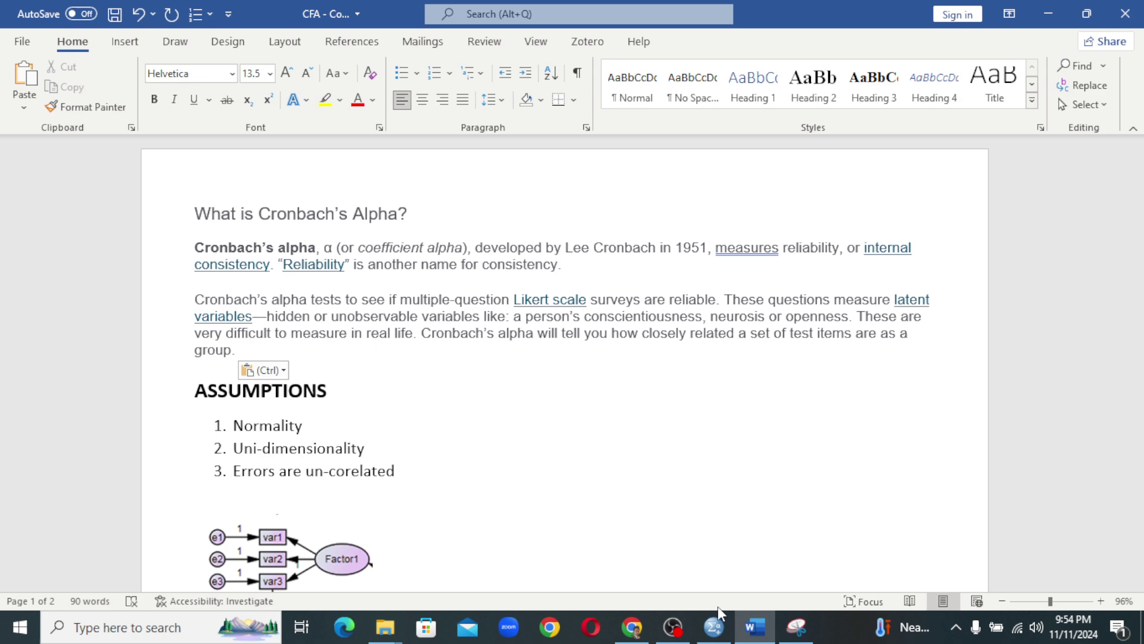
scroll(631, 525, "down", 2)
scroll(631, 524, "down", 3)
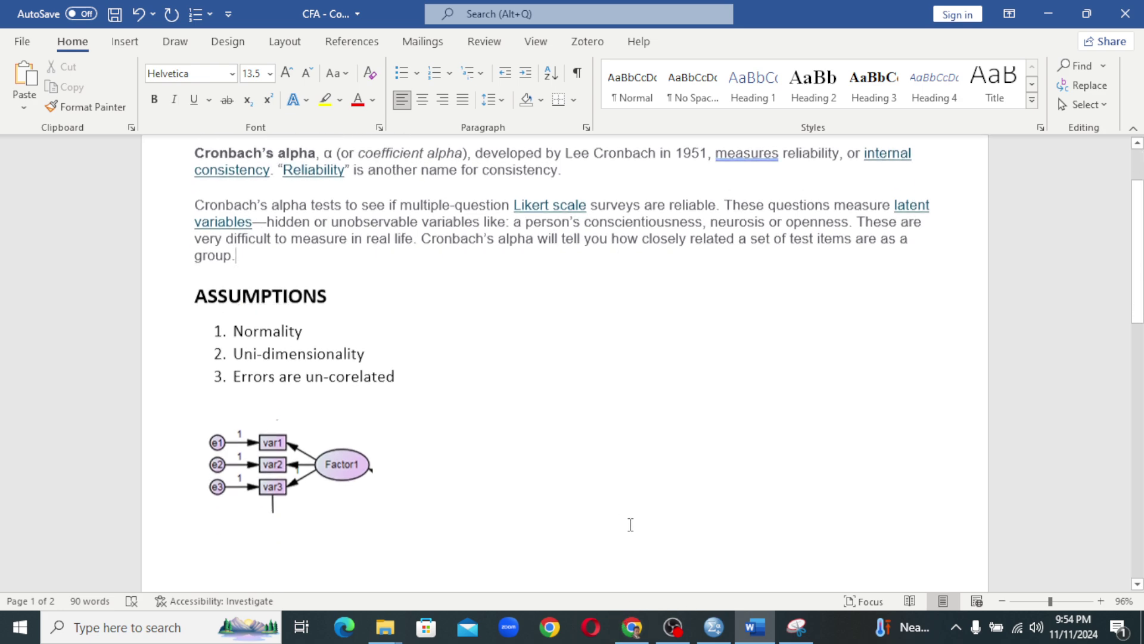
scroll(631, 525, "down", 1)
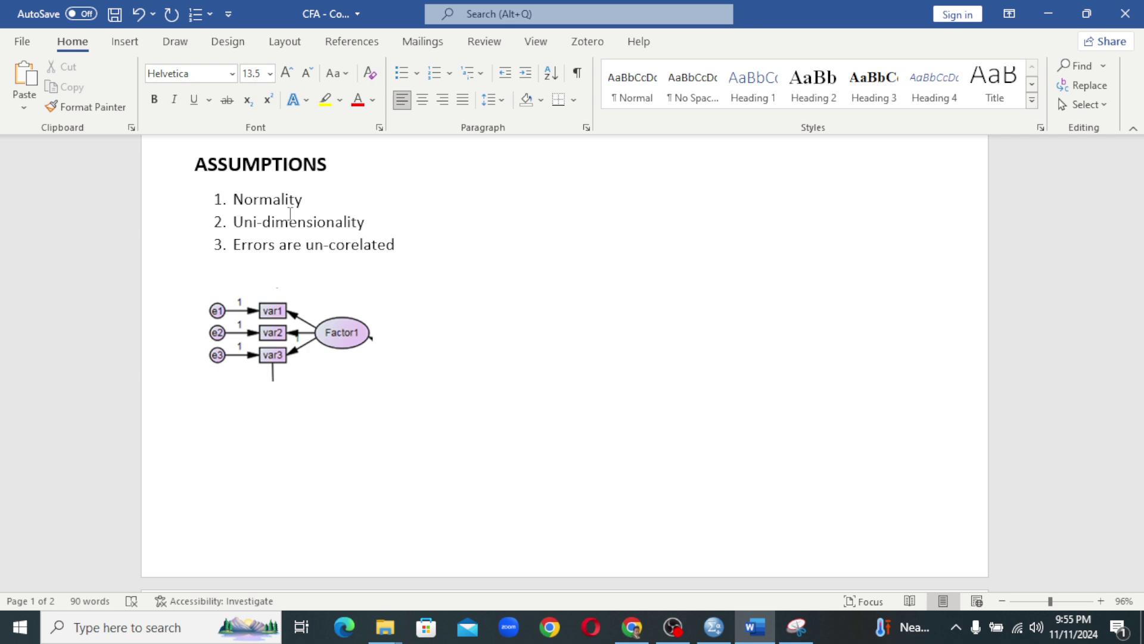
scroll(437, 305, "up", 5)
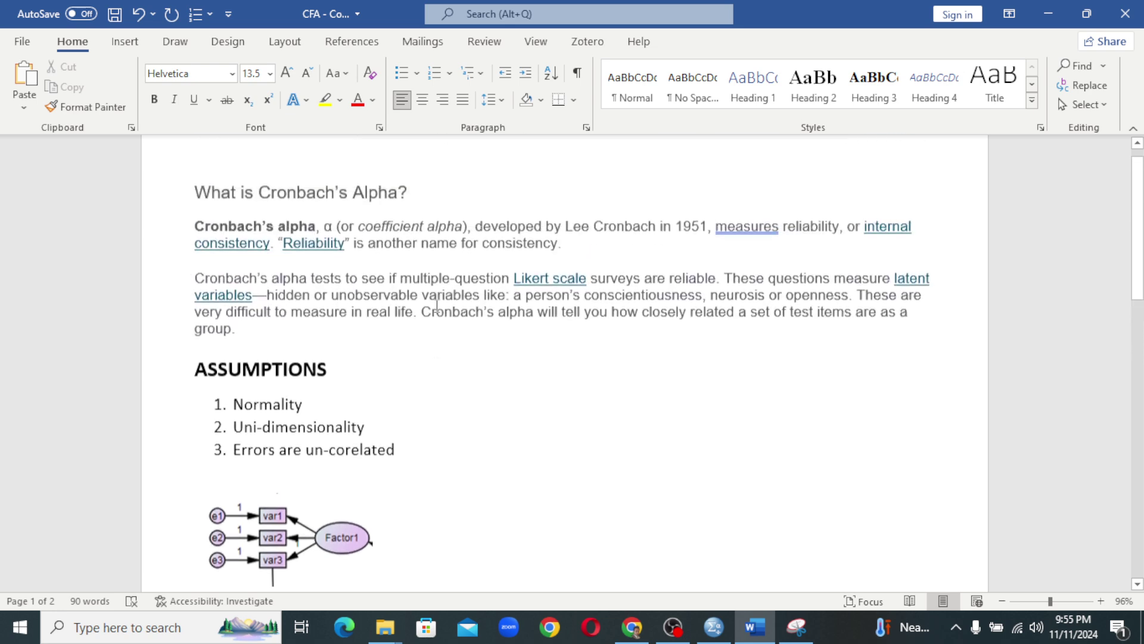
scroll(437, 305, "up", 1)
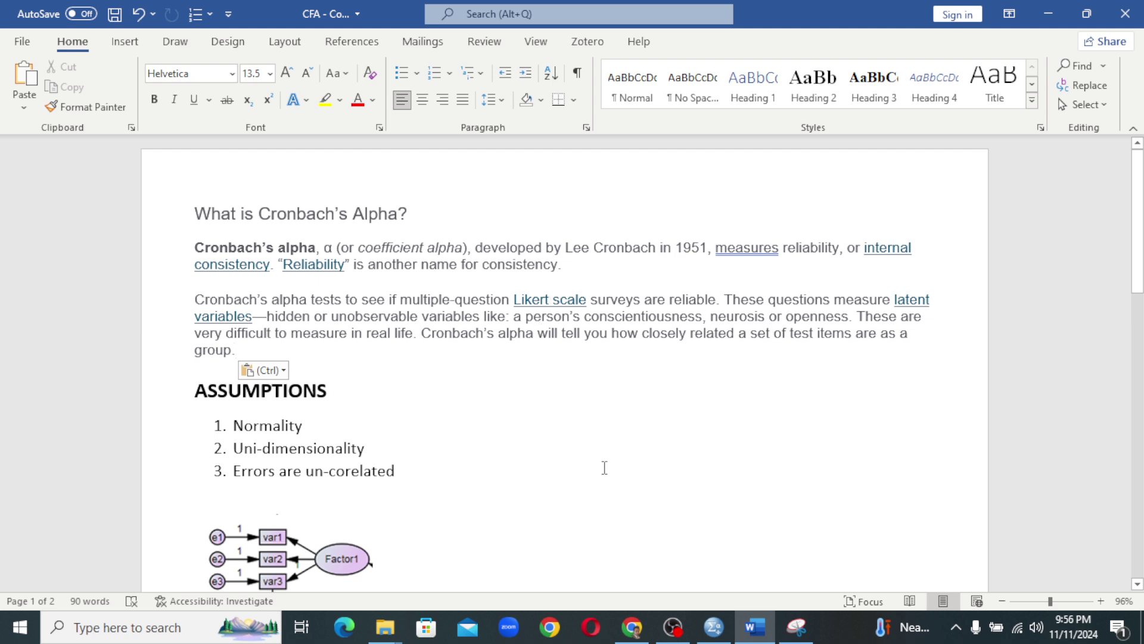
Step: Switch to the SPSS data editor, start a Reliability Analysis and remove INNO1 from the items, keeping PEOU1 to PEOU5
left_click(715, 627)
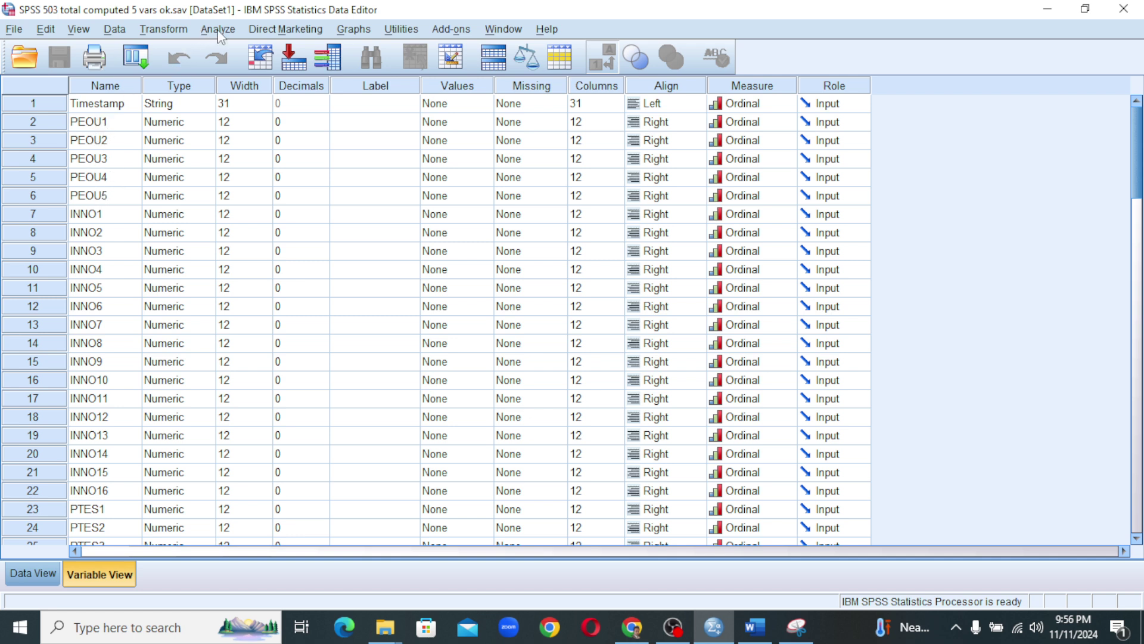
left_click(218, 31)
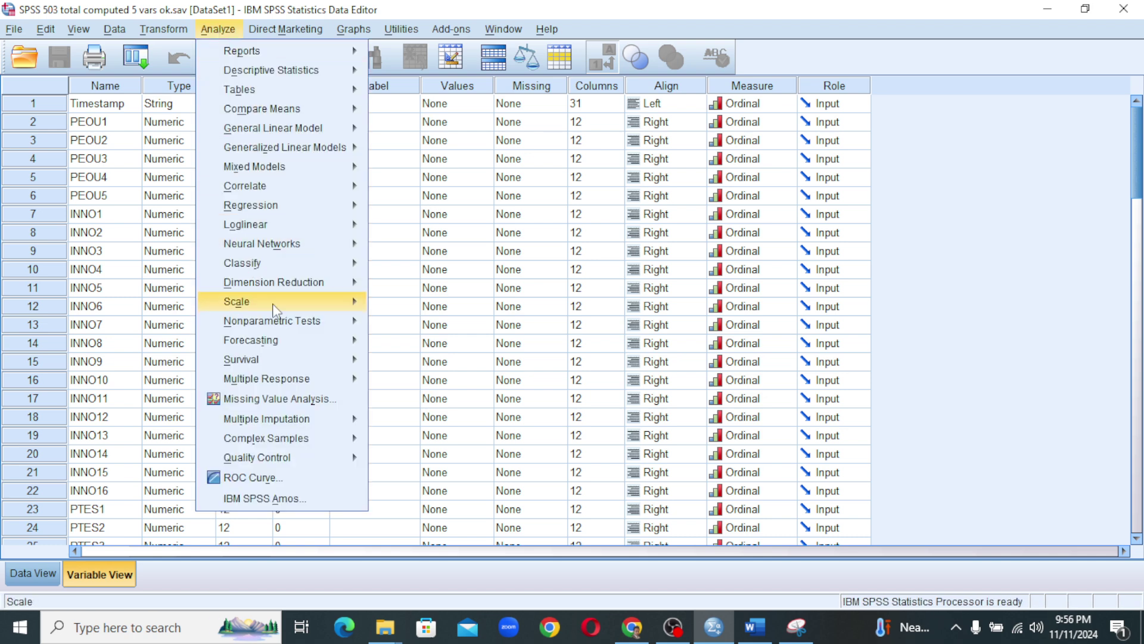
mouse_move(275, 307)
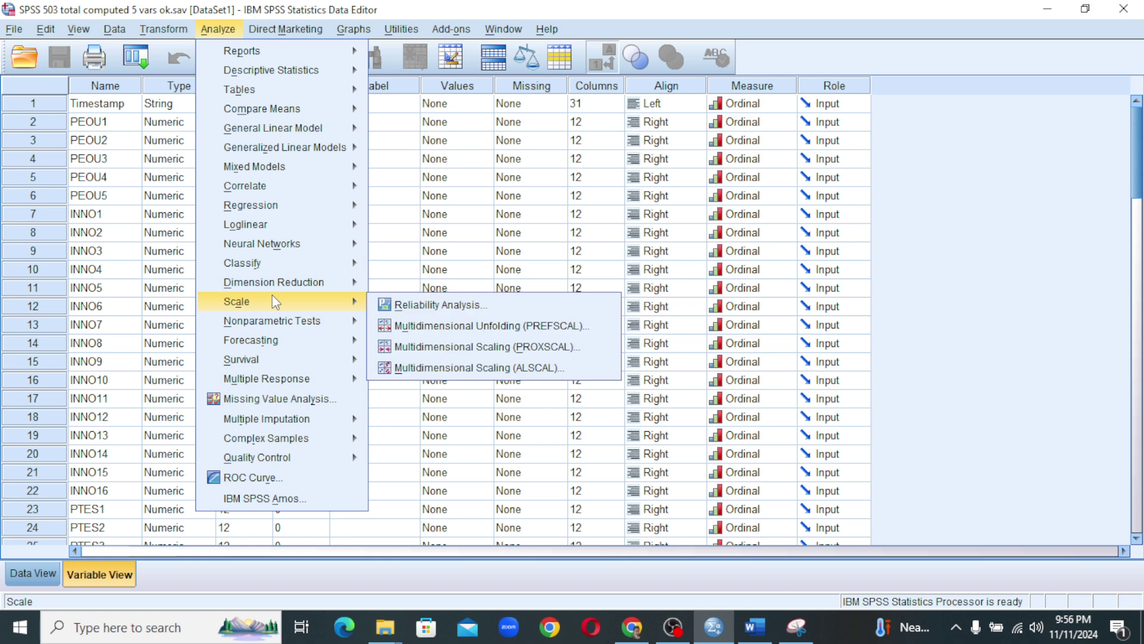
mouse_move(324, 298)
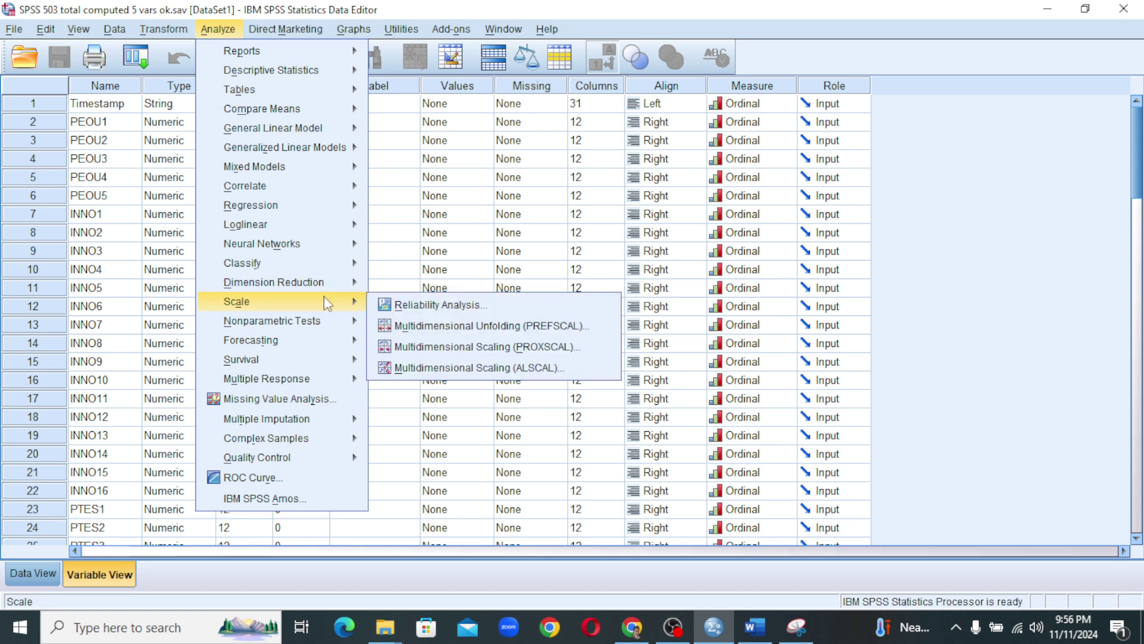
left_click(427, 306)
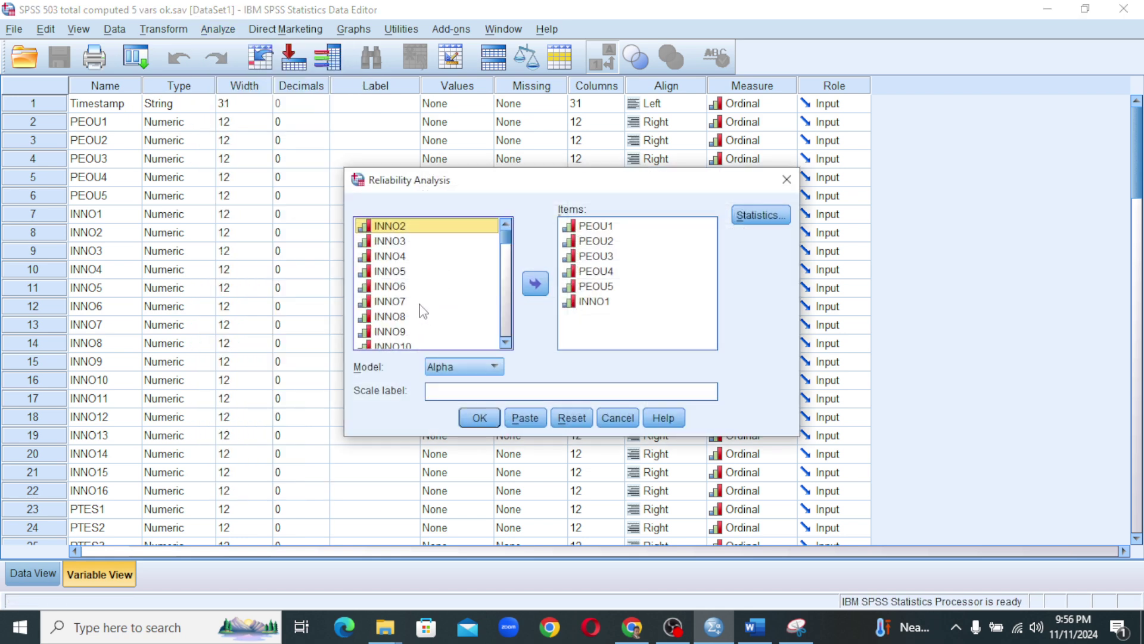
left_click(613, 227)
left_click(596, 302)
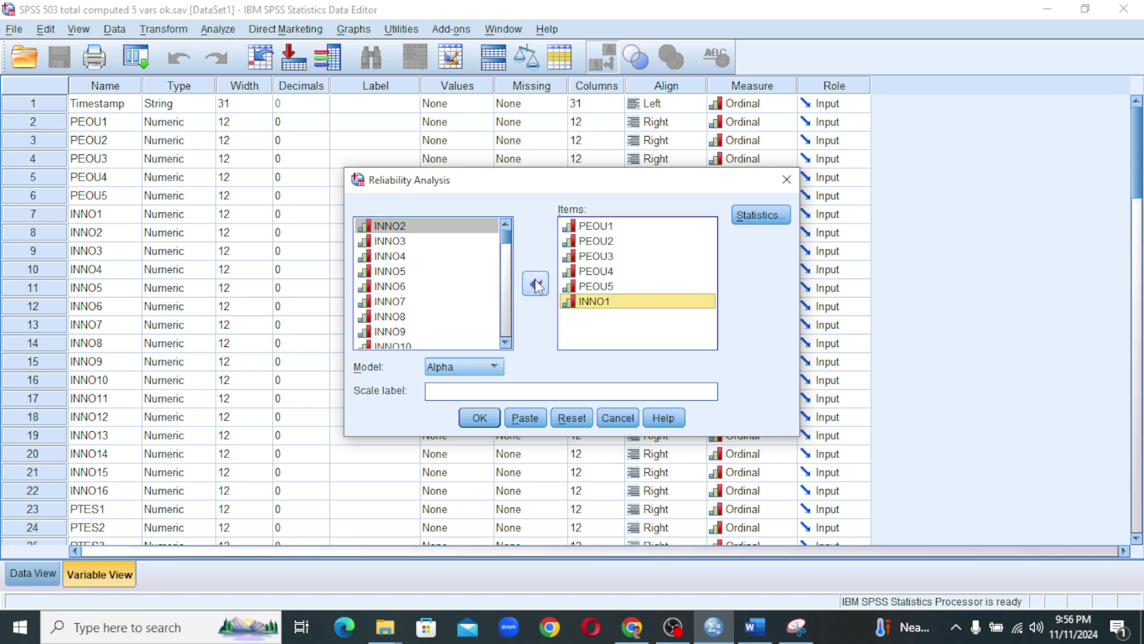
left_click(534, 283)
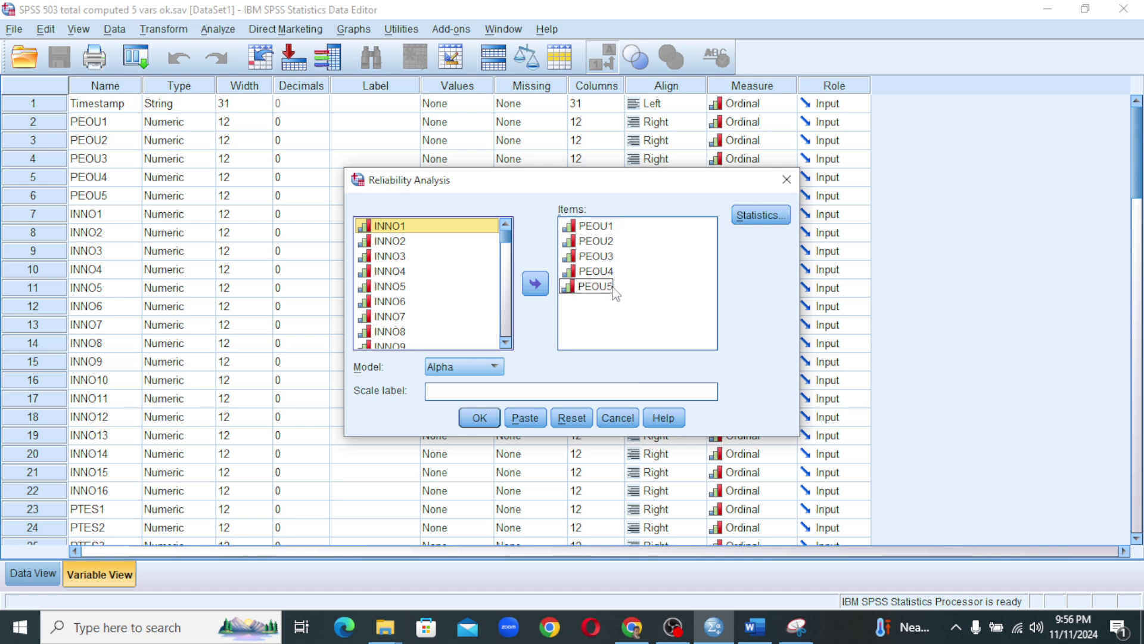
Step: Accept the item, scale, scale-if-item-deleted and inter-item correlation statistics and run the Alpha reliability analysis on PEOU1 to PEOU5
left_click(755, 216)
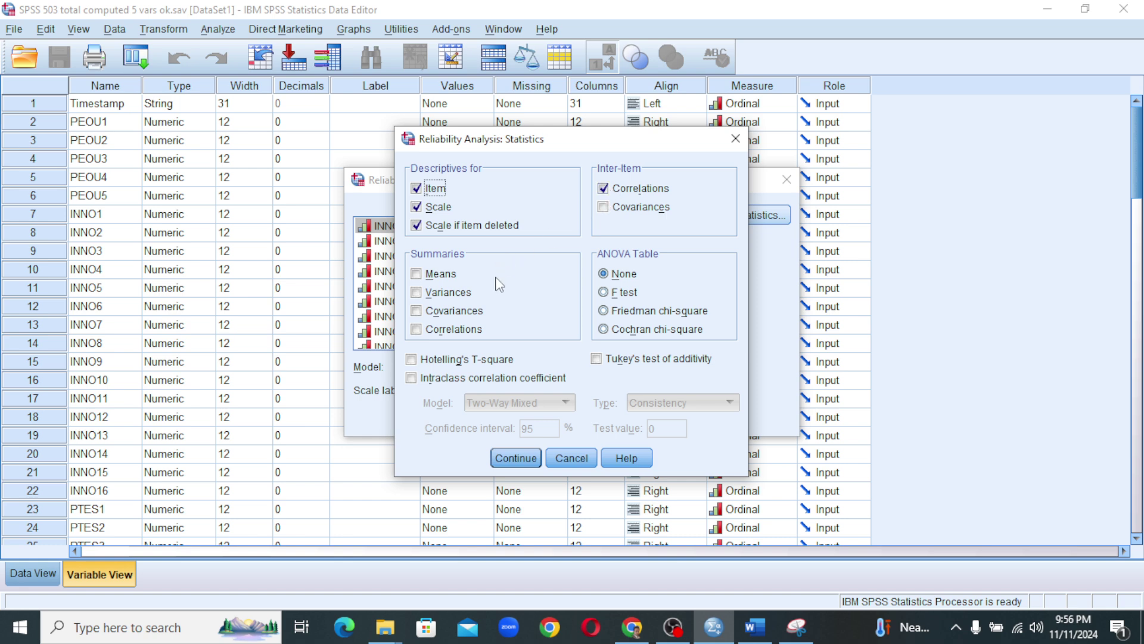
left_click(511, 457)
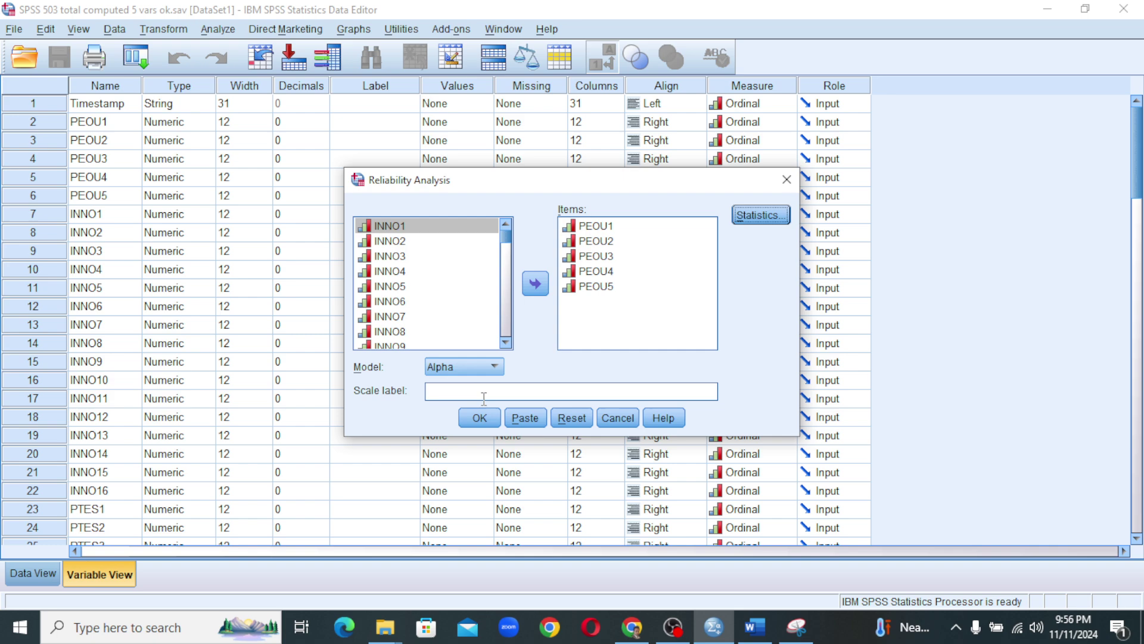
left_click(477, 416)
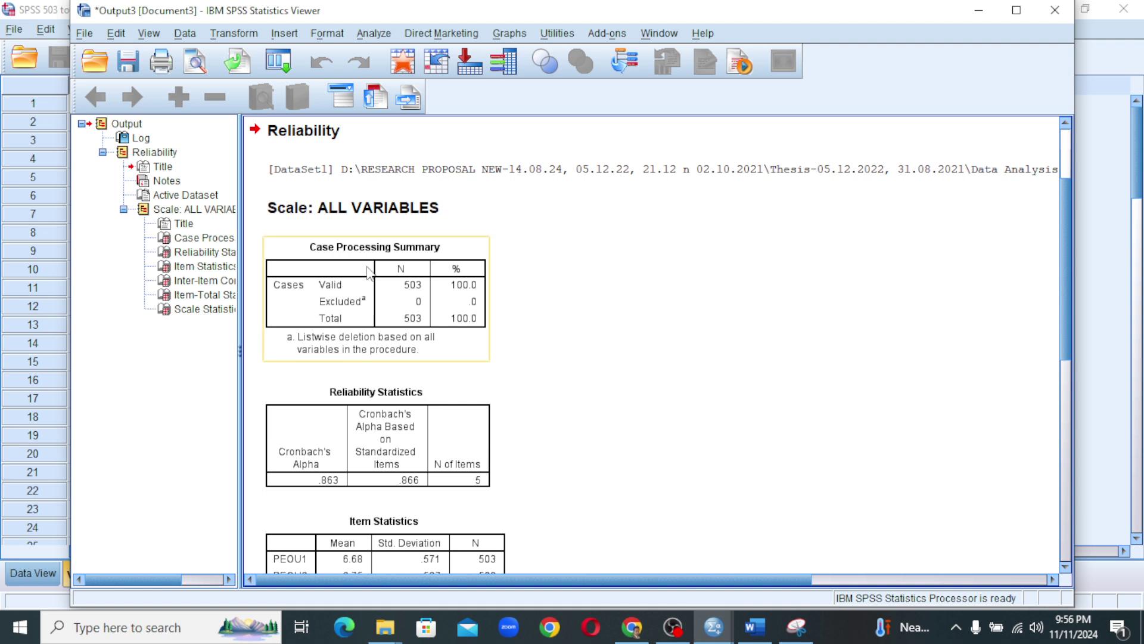
Step: Examine the Cronbach's alpha, inter-item correlations and alpha-if-item-deleted values in the reliability output for PEOU1 to PEOU5
scroll(371, 271, "down", 3)
left_click(369, 292)
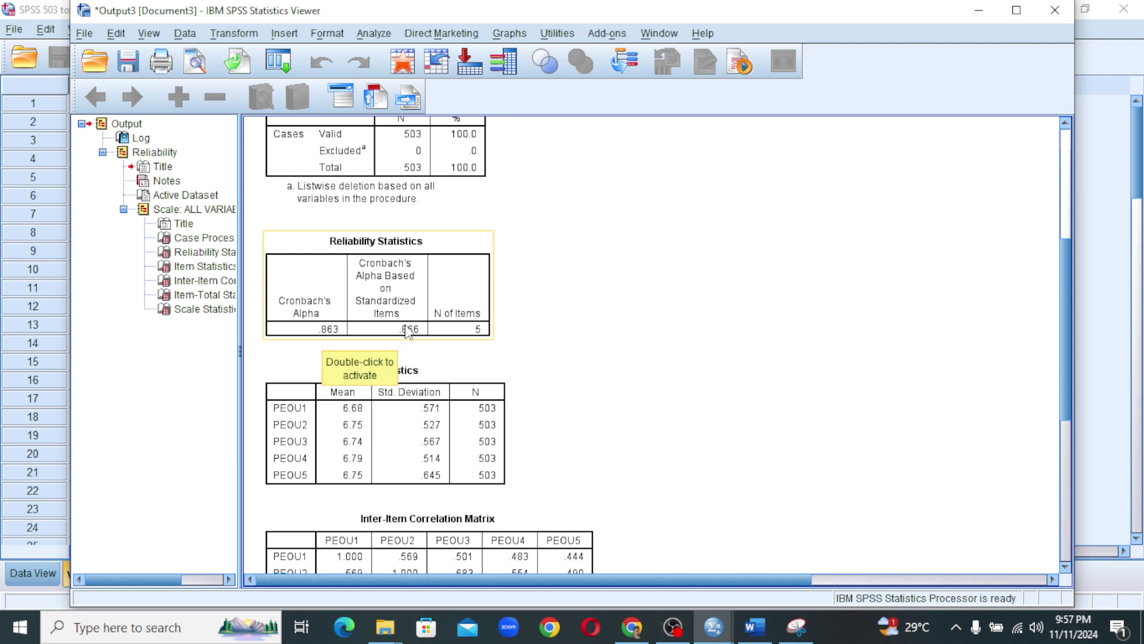
scroll(409, 327, "down", 5)
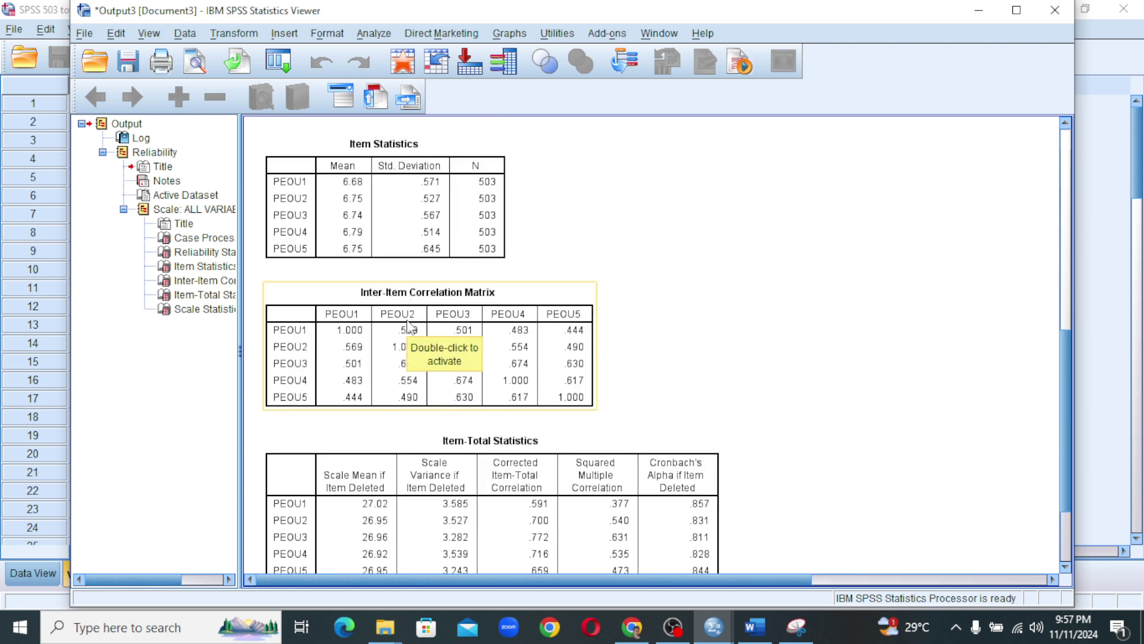
scroll(409, 326, "down", 3)
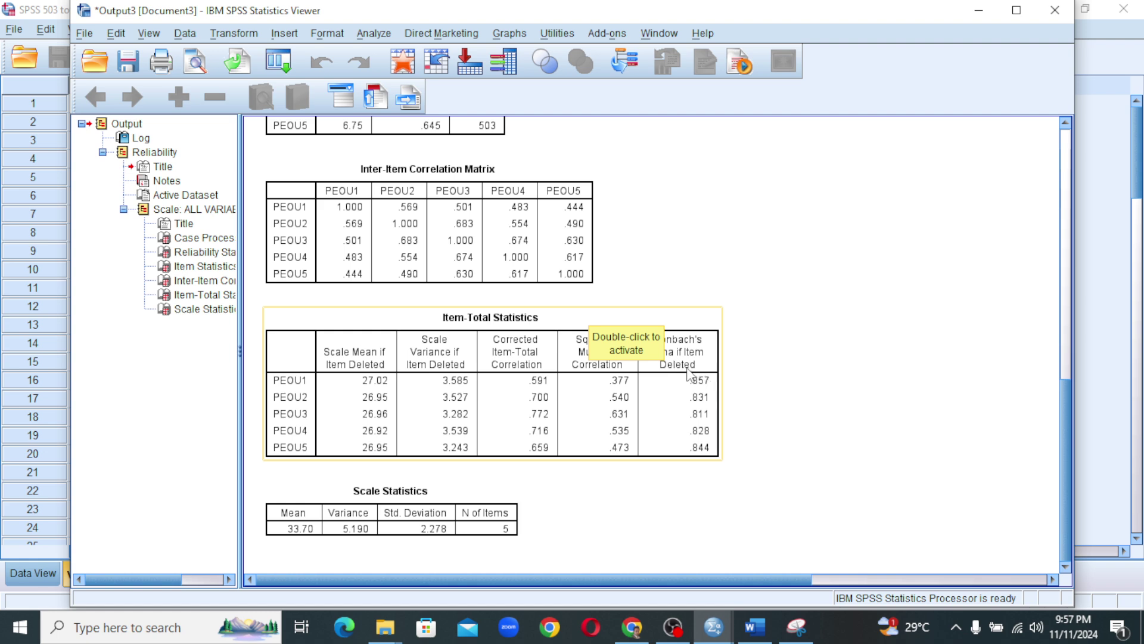
scroll(680, 367, "up", 3)
left_click(358, 210)
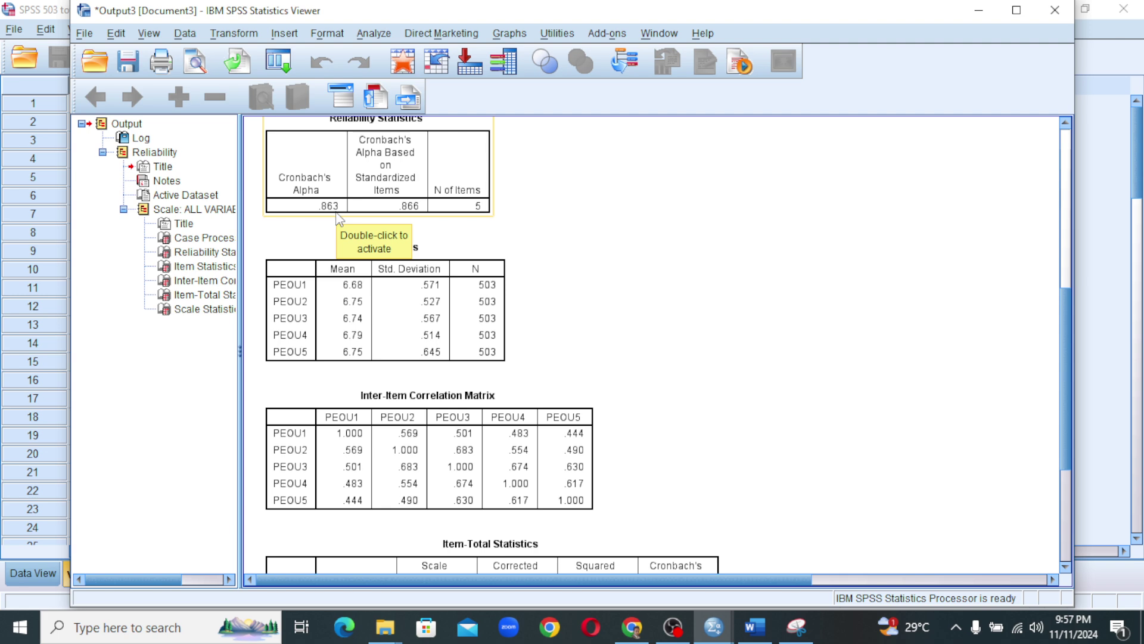
scroll(477, 286, "down", 3)
left_click(649, 334)
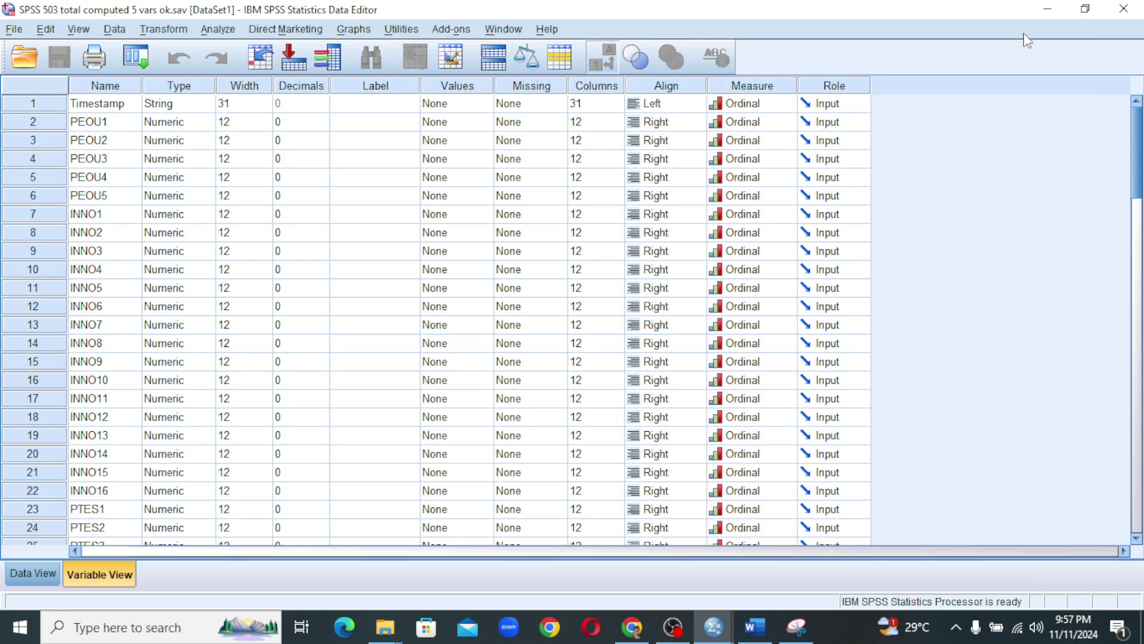
Step: Add INNO1 to the PEOU1 to PEOU5 items in Reliability Analysis and run the analysis again
left_click(218, 28)
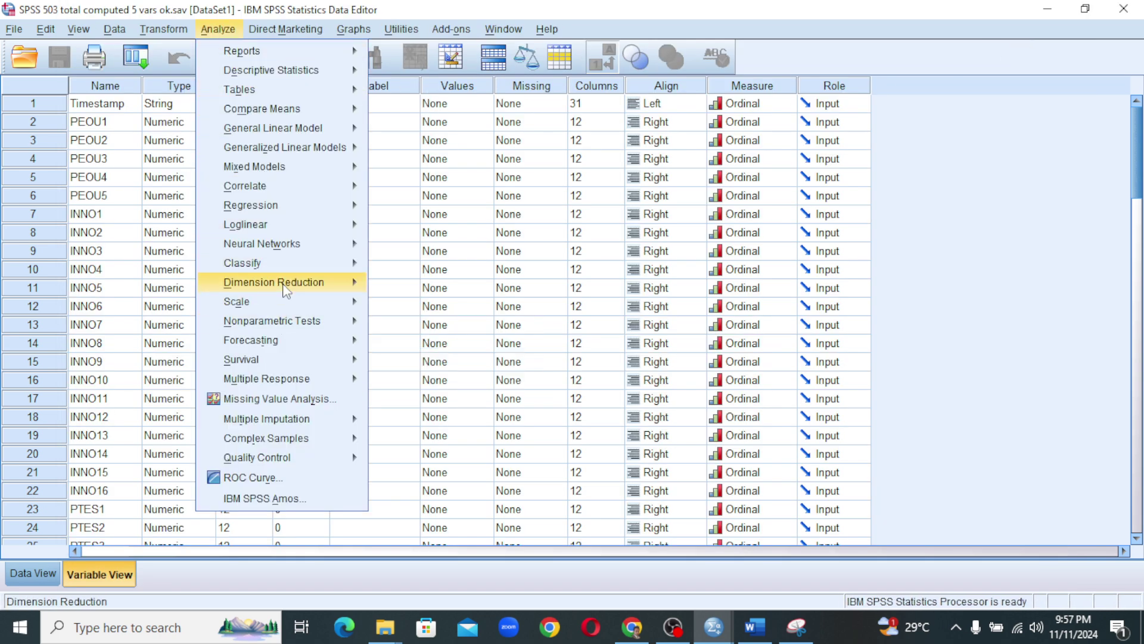
mouse_move(277, 307)
left_click(400, 306)
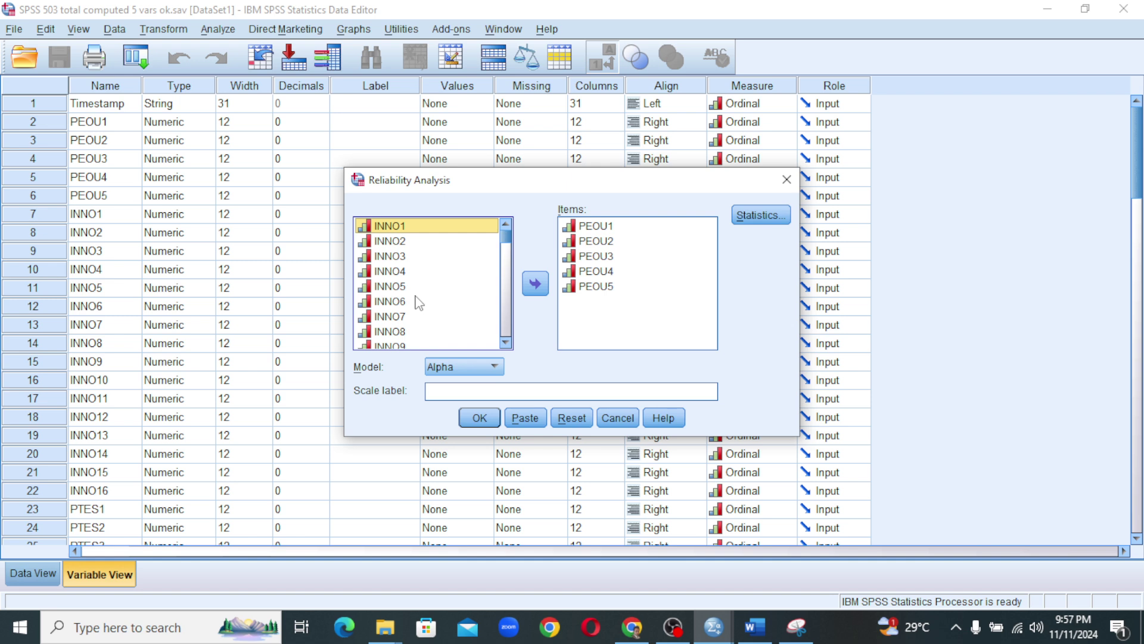
left_click(402, 229)
left_click(536, 285)
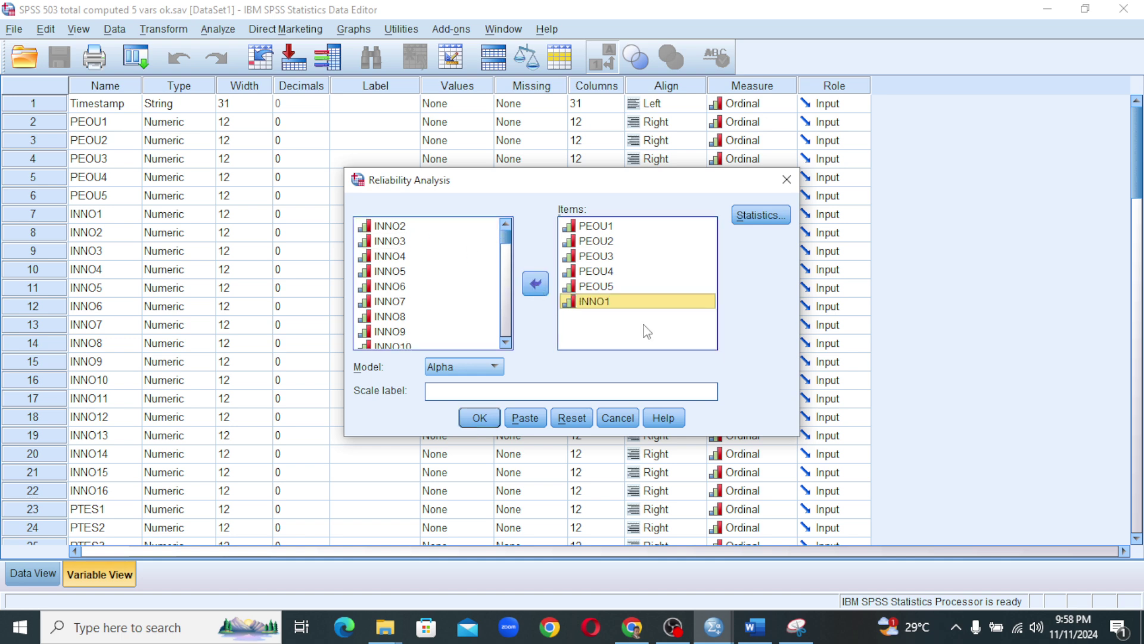
left_click(479, 419)
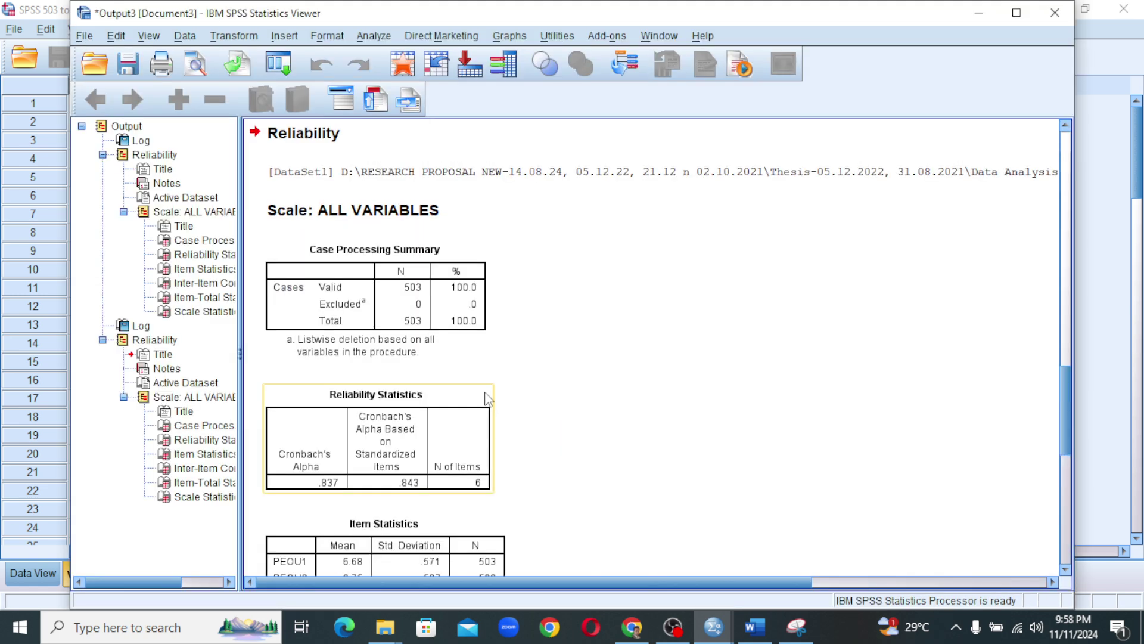
Step: Review the rerun's reliability and item-total statistics, and consult the Cronbach's alpha interpretation table in the Word document
scroll(490, 401, "down", 3)
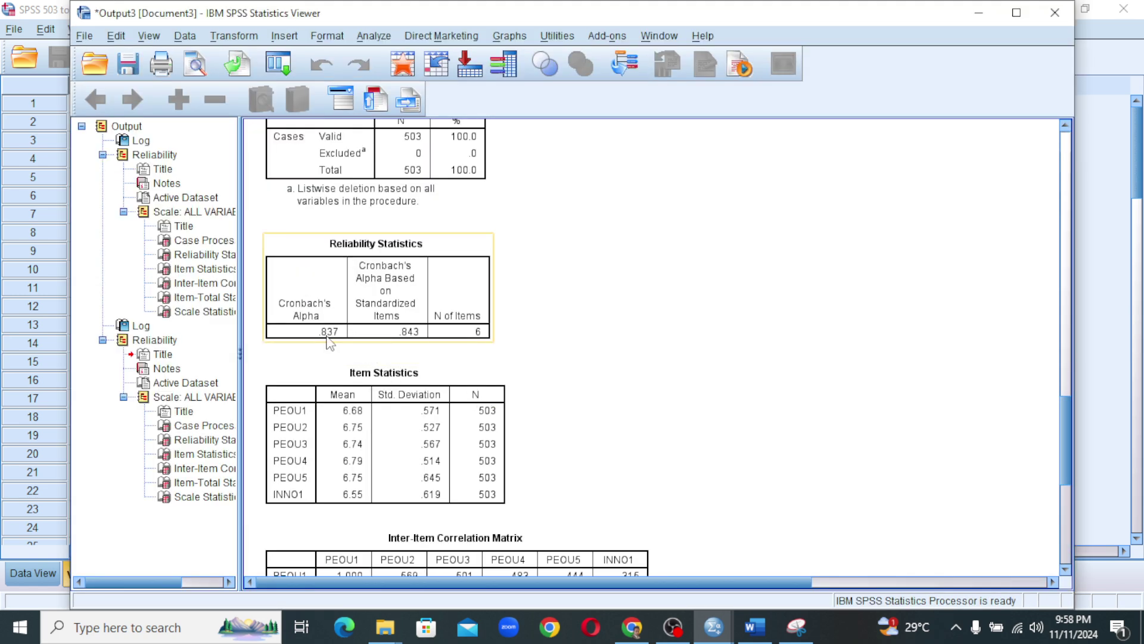
scroll(500, 353, "down", 8)
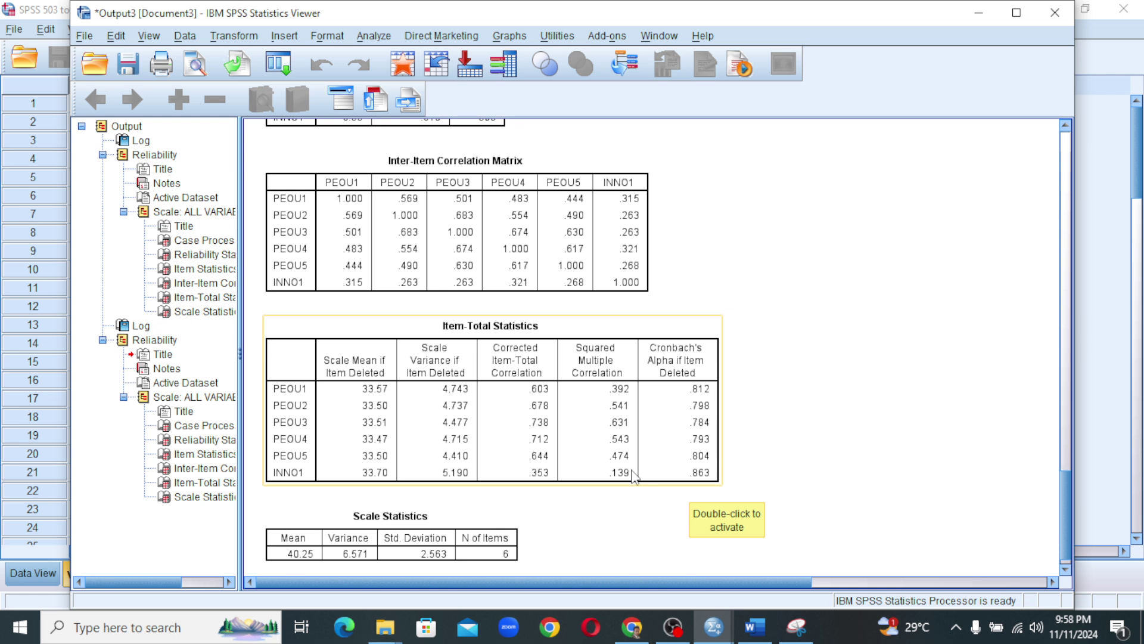
left_click(754, 623)
scroll(524, 496, "down", 5)
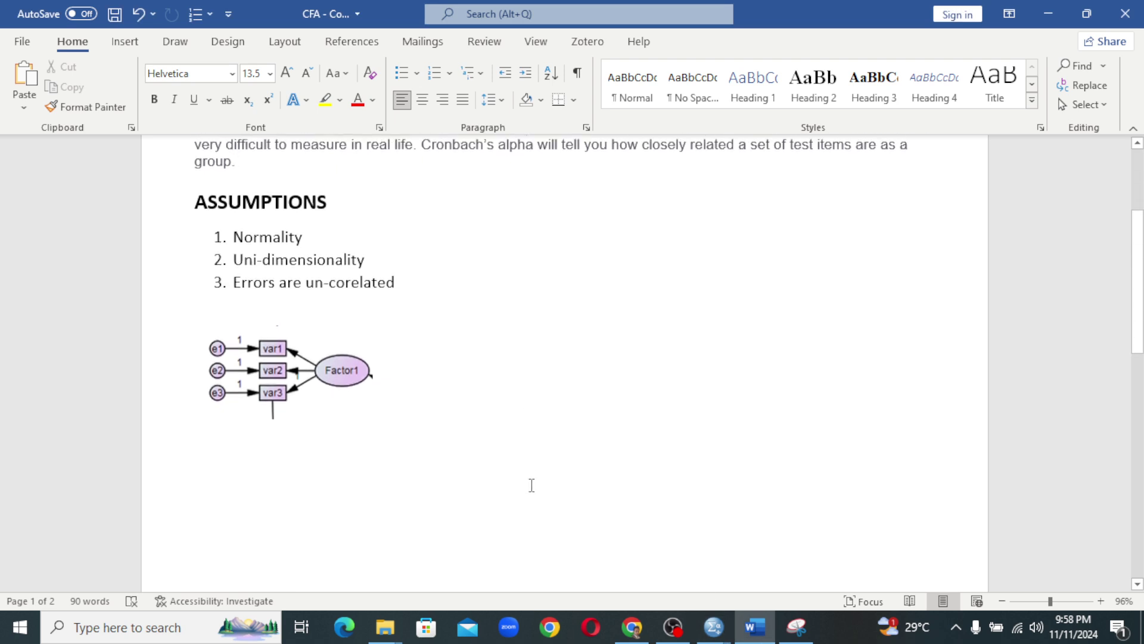
scroll(540, 471, "down", 8)
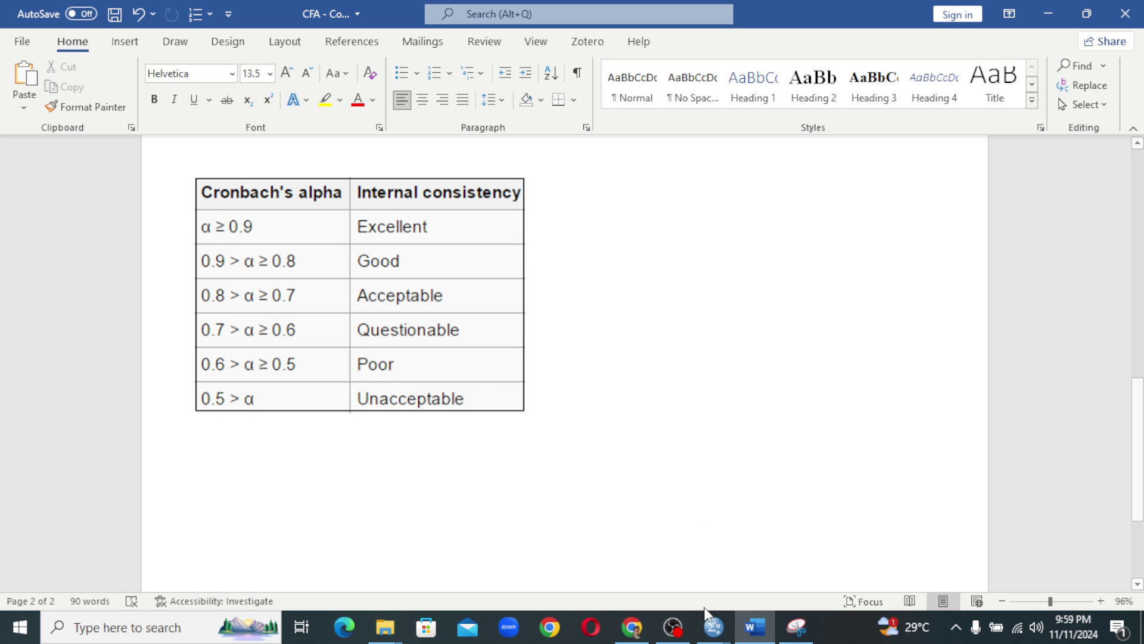
Step: Switch back to the SPSS data editor and open Factor Analysis with PEOU1 to PEOU5 as the variables
mouse_move(716, 636)
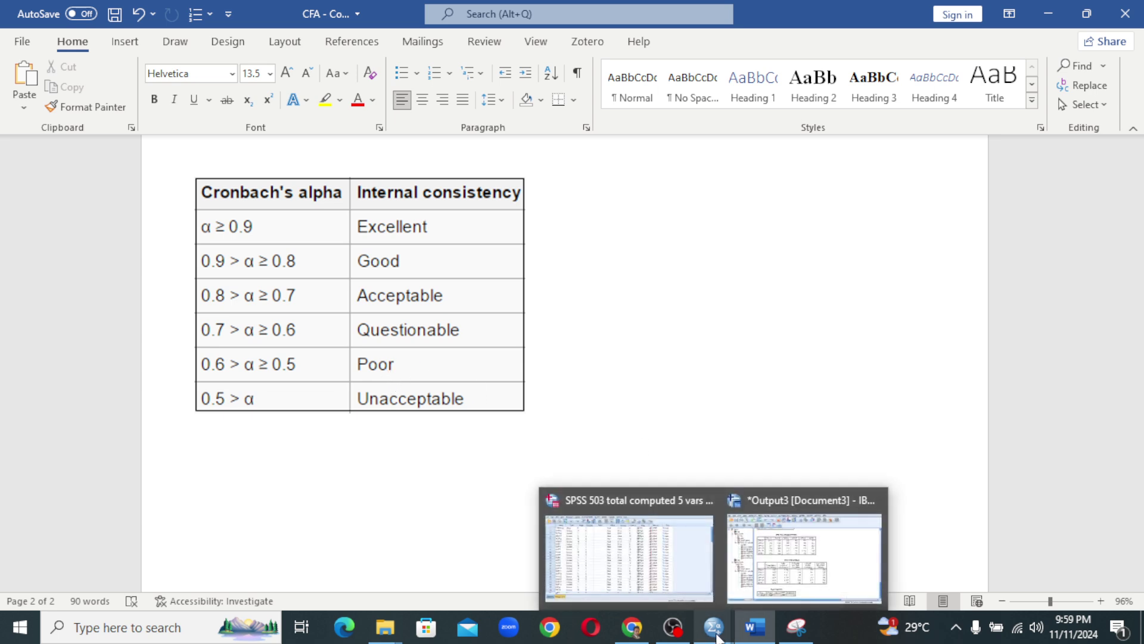
left_click(690, 591)
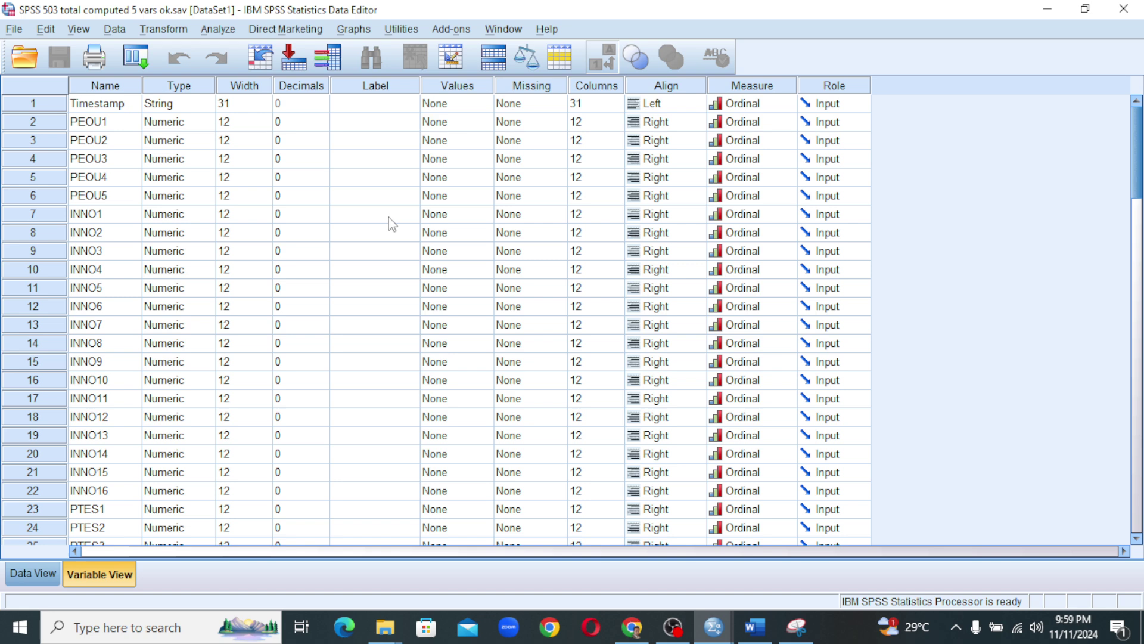
left_click(225, 31)
mouse_move(274, 284)
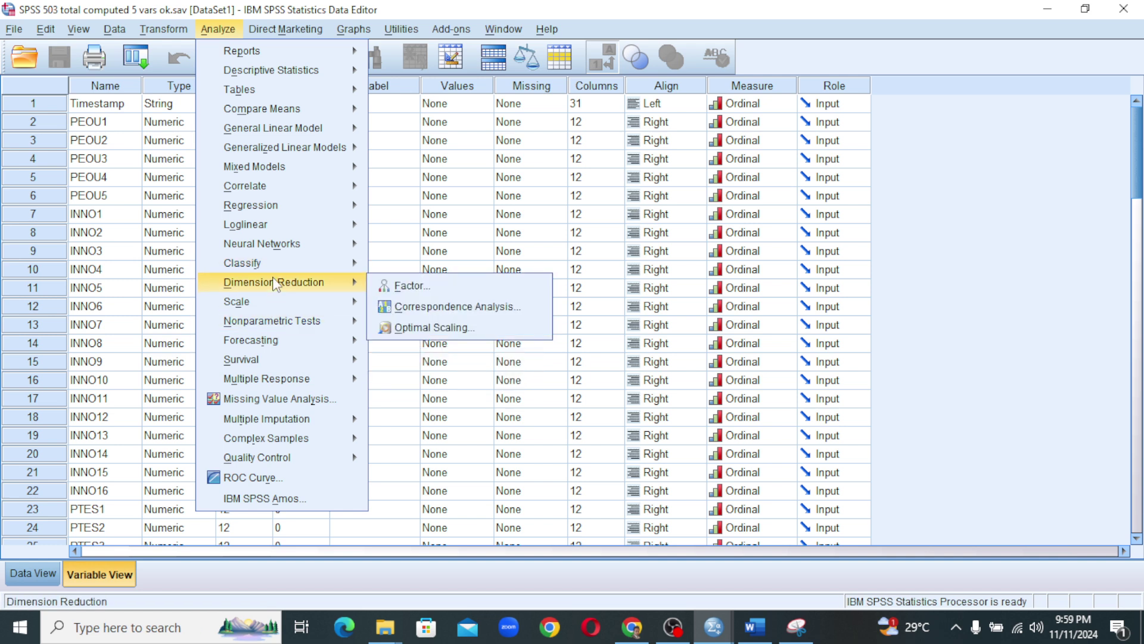
left_click(439, 288)
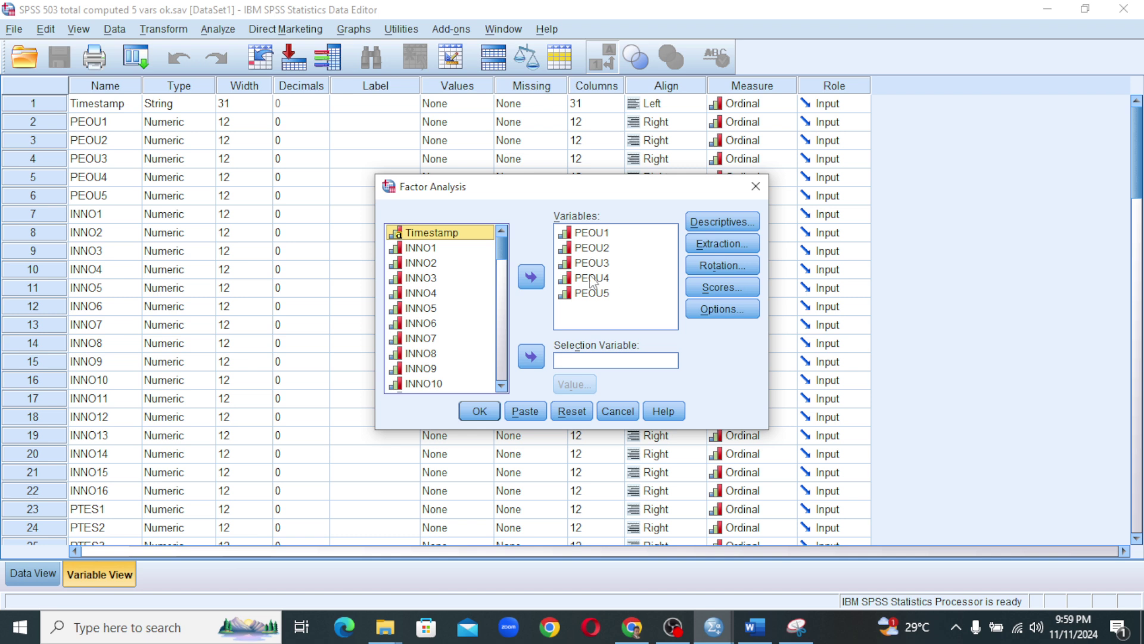
left_click(593, 237)
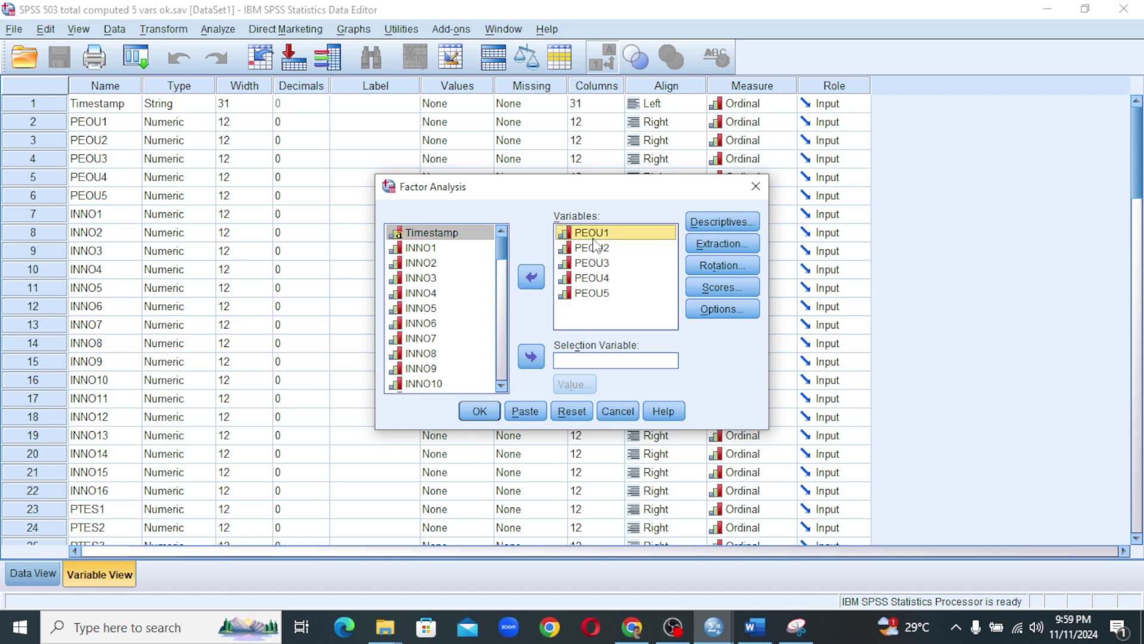
Step: Confirm initial solution, reproduced correlations and KMO and Bartlett's test, with principal components extraction, scree plot and eigenvalues greater than 1
left_click(728, 220)
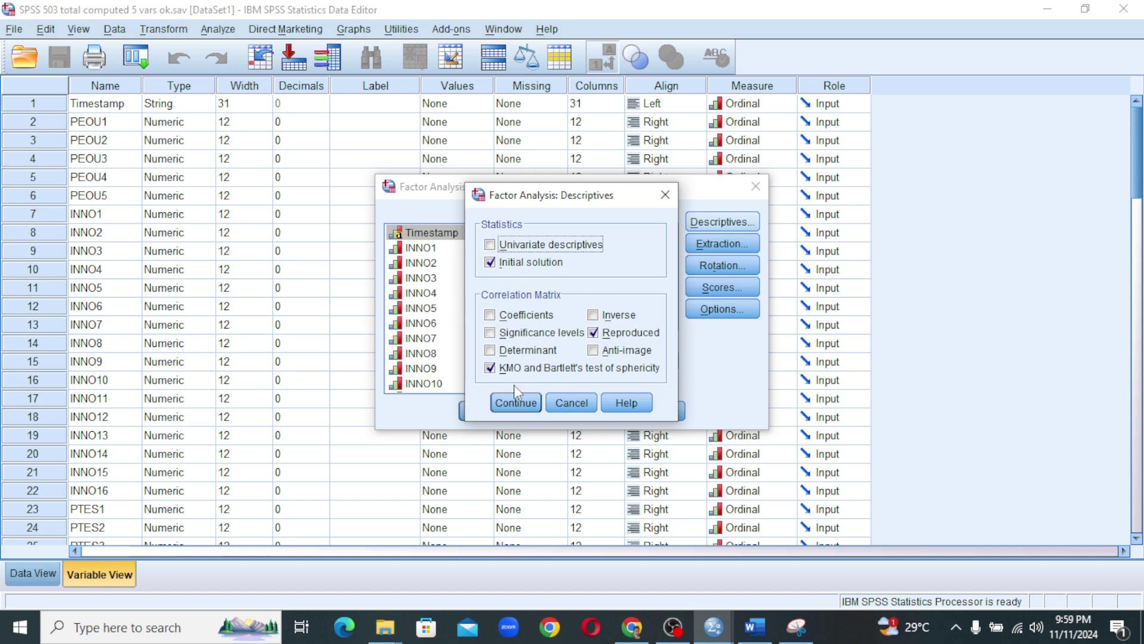
left_click(516, 403)
left_click(732, 248)
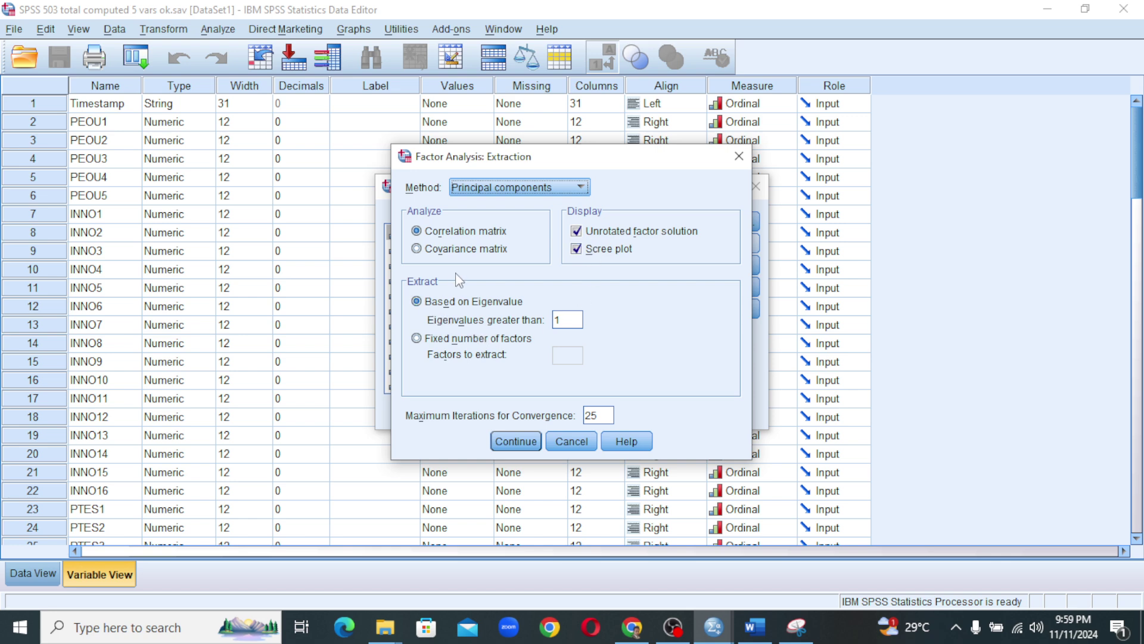
left_click(514, 441)
Step: Set the factor rotation method to Promax and check the factor score settings without saving scores as variables
left_click(721, 265)
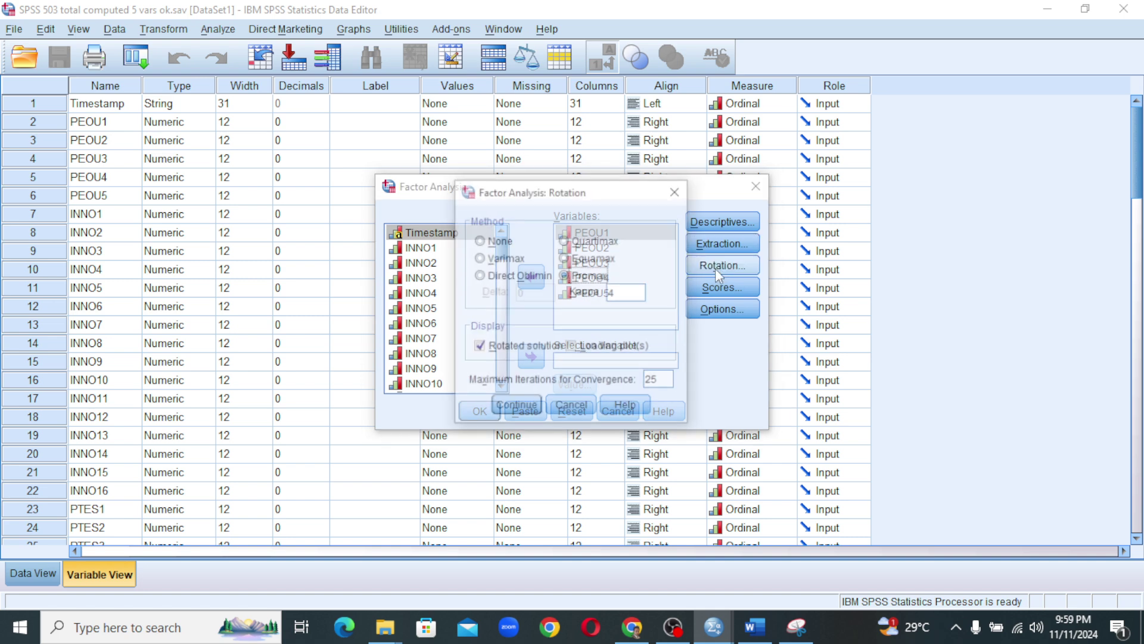
left_click(564, 275)
left_click(522, 405)
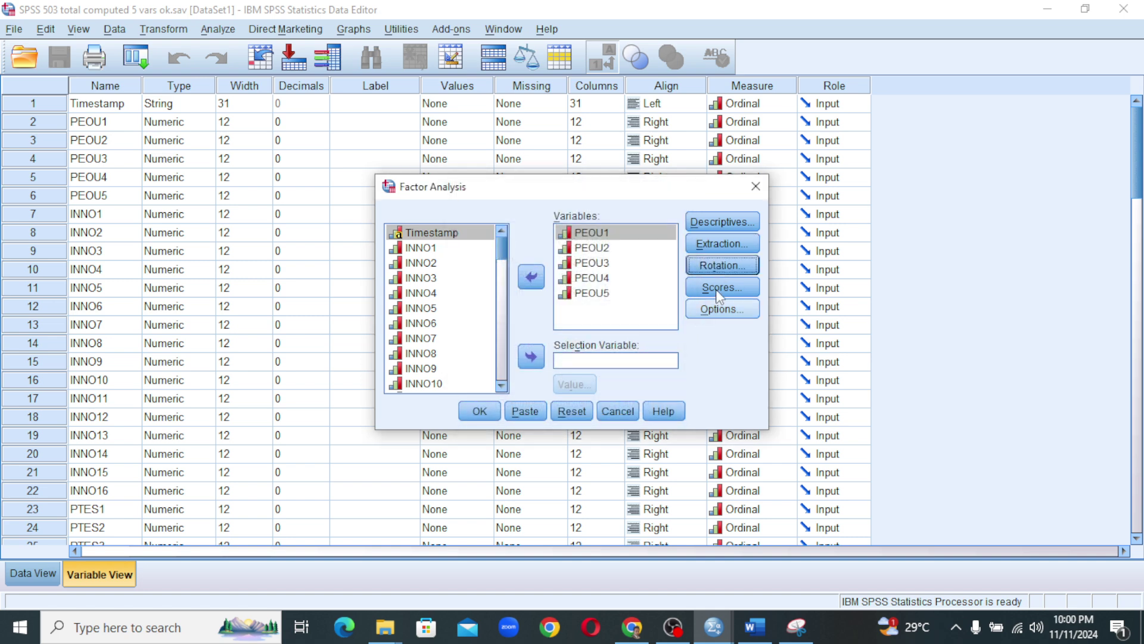
left_click(722, 288)
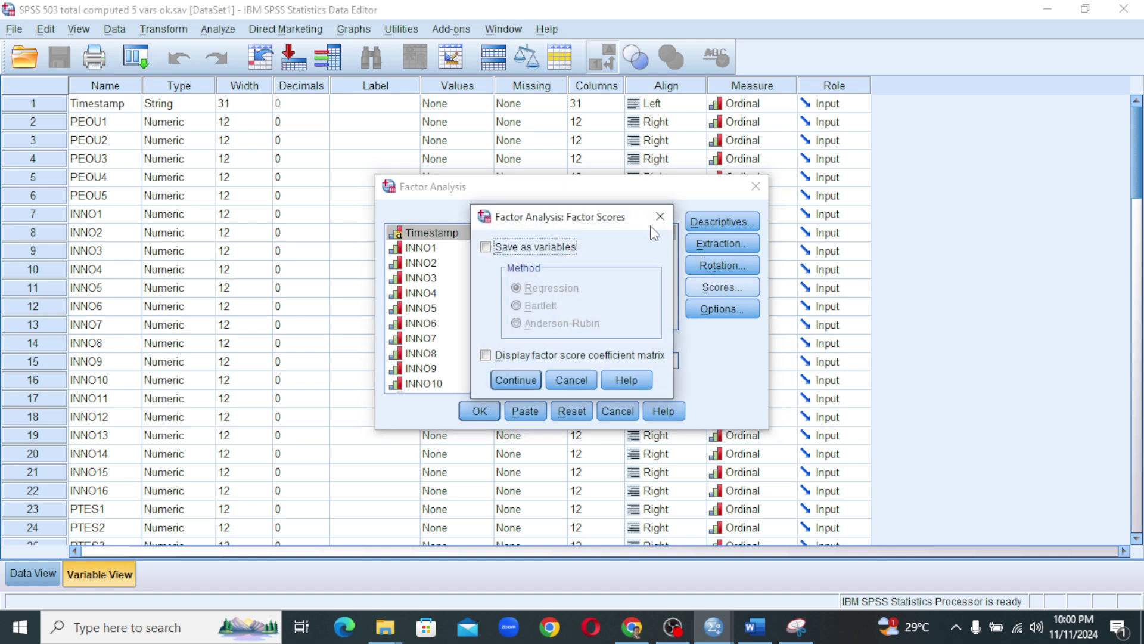
left_click(657, 218)
Step: Suppress small coefficients with an absolute value below .4 and run the factor analysis on PEOU1 to PEOU5
left_click(722, 309)
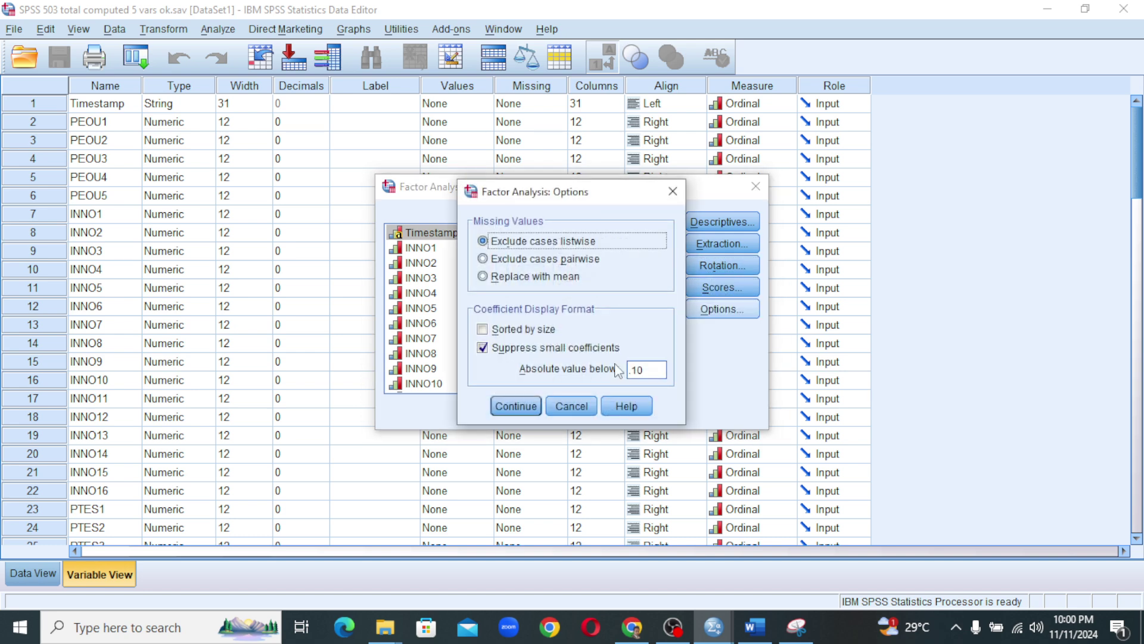
left_click(654, 370)
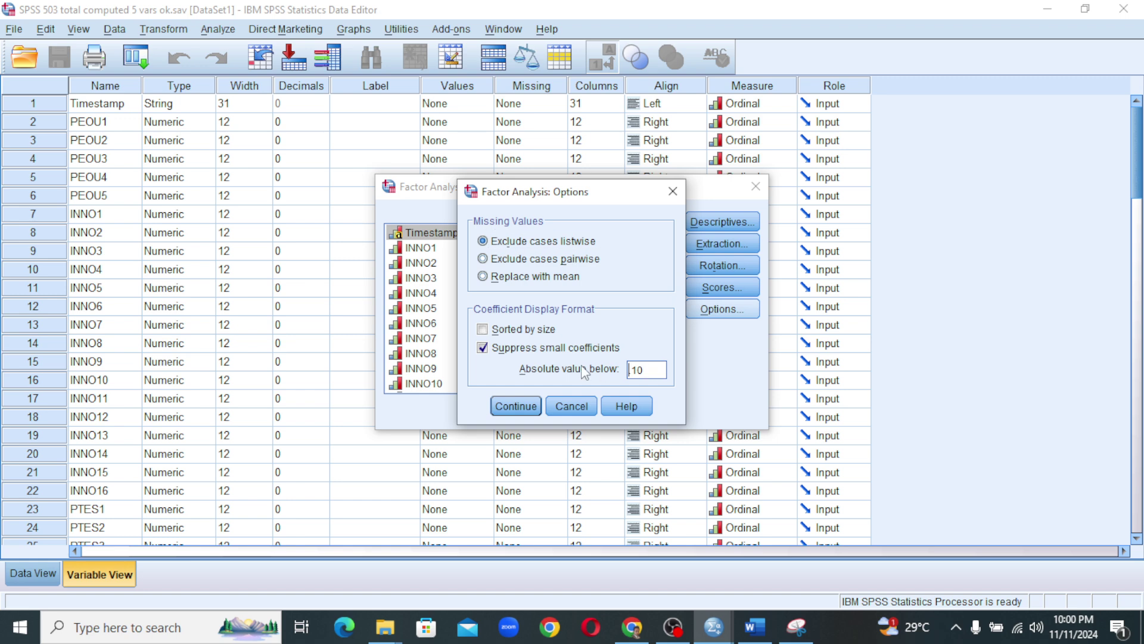
double_click(646, 370)
type(".4")
left_click(516, 407)
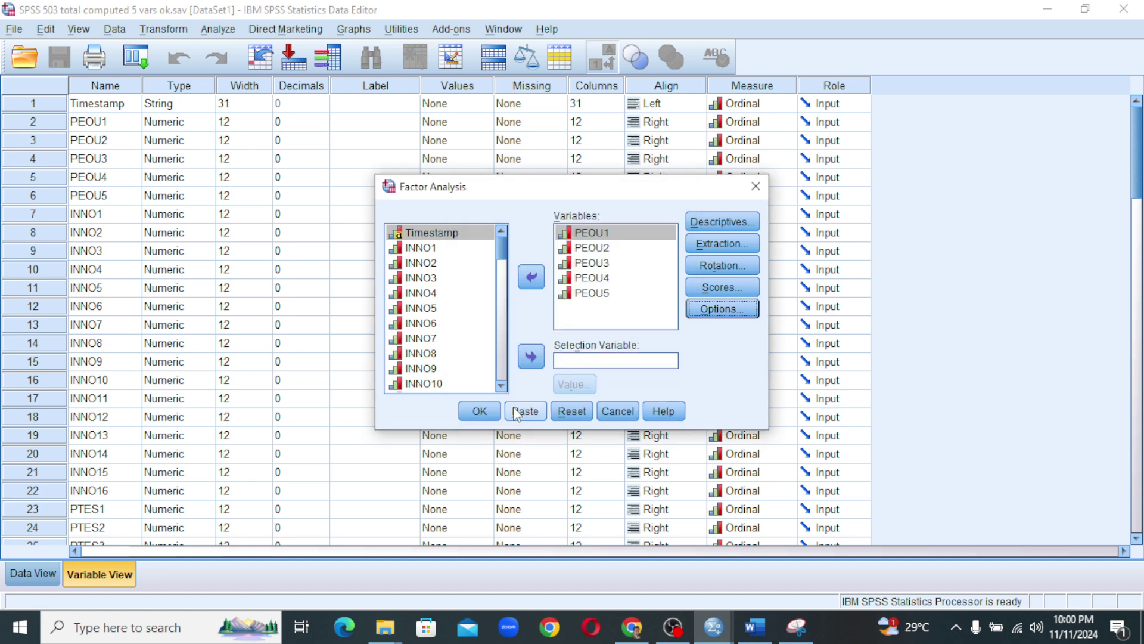
left_click(480, 413)
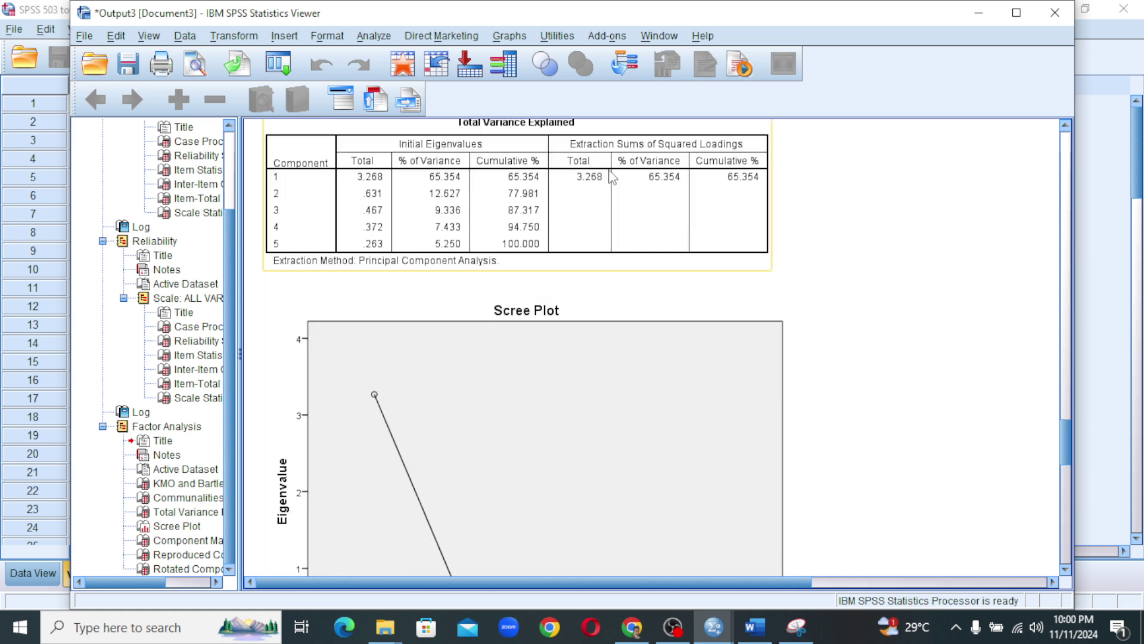
Step: Examine the total variance explained, scree plot, component matrix and reproduced correlations in the factor analysis output
scroll(599, 280, "up", 3)
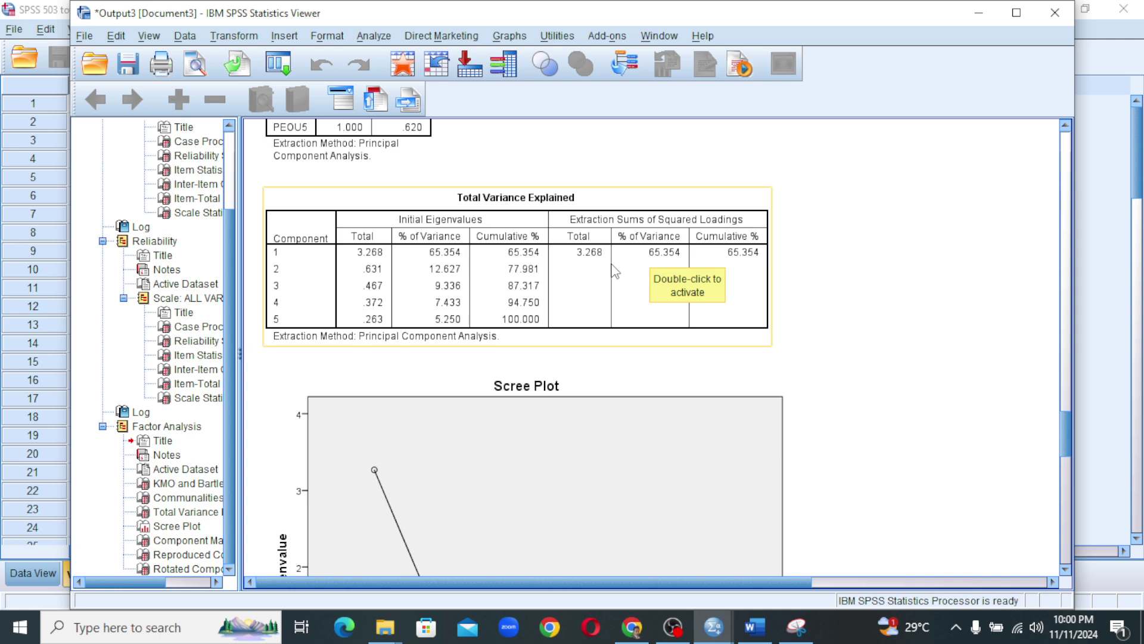
scroll(611, 273, "down", 5)
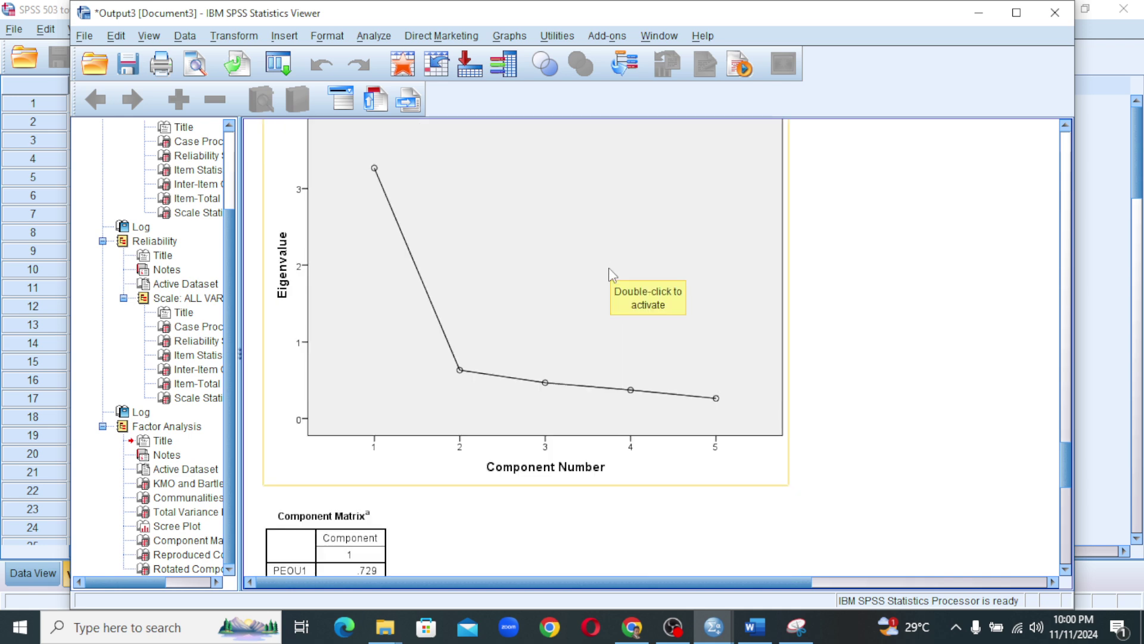
scroll(754, 480, "down", 5)
scroll(754, 479, "down", 5)
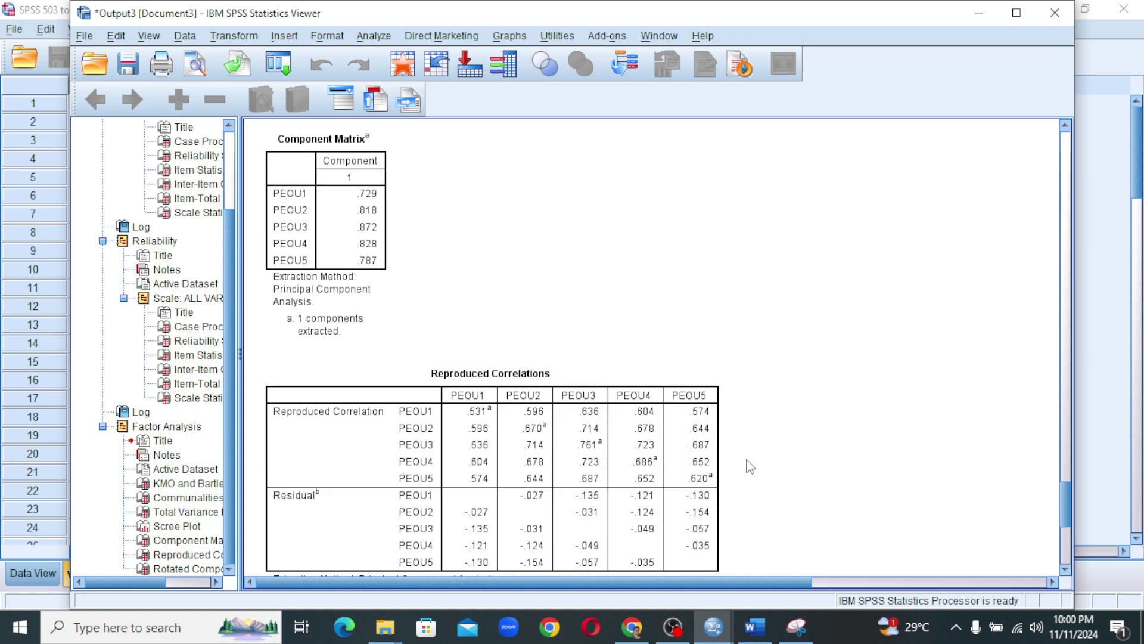
Step: Look at the Cronbach's alpha table in Word and the Statistics How To page in Chrome, and switch back to SPSS
left_click(763, 636)
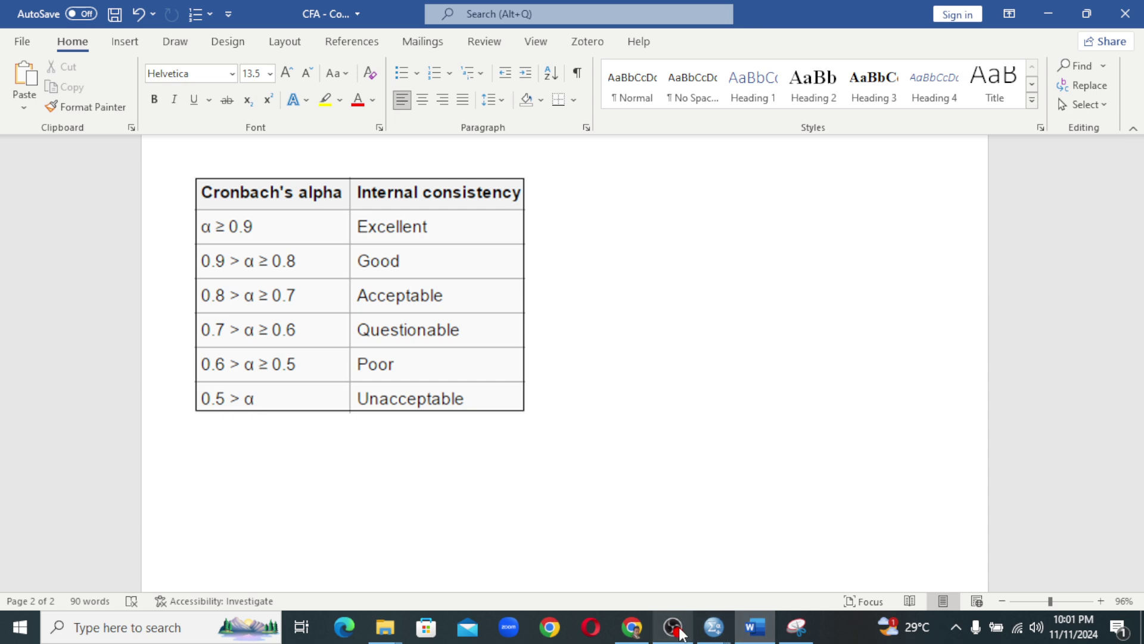
left_click(634, 629)
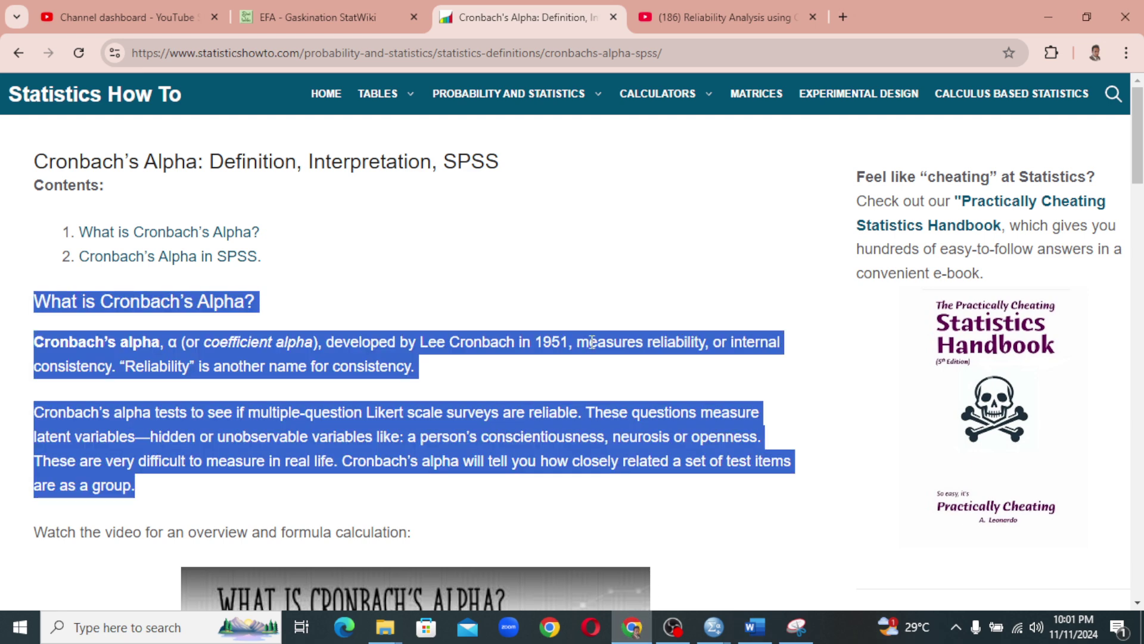
left_click(727, 634)
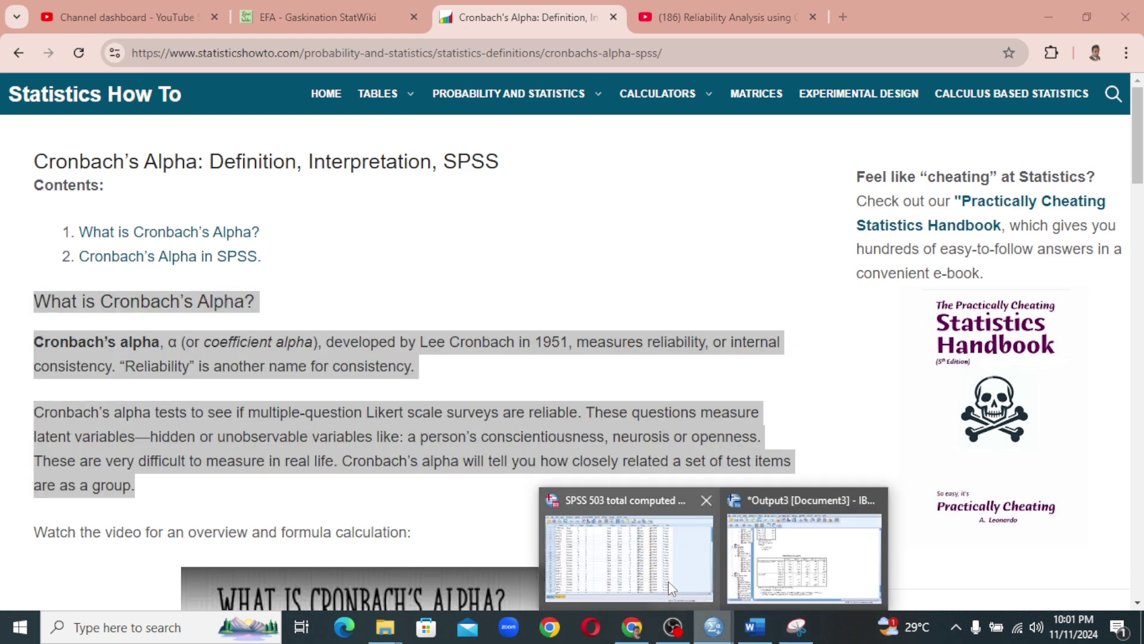